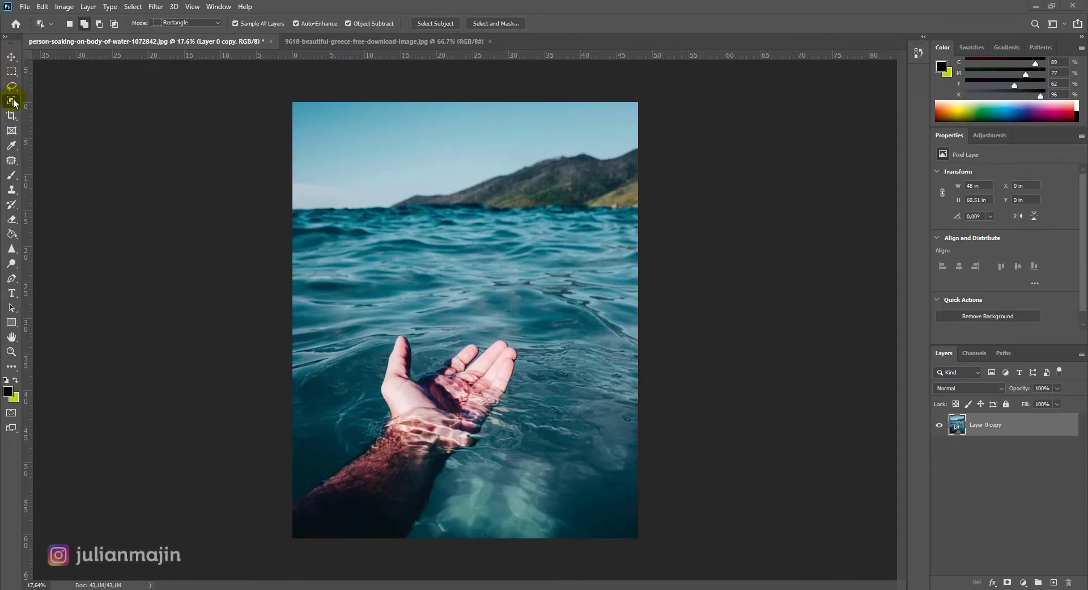
Step: Select the hand and arm with the Object Selection Tool and copy them to new Layer 1
click(12, 56)
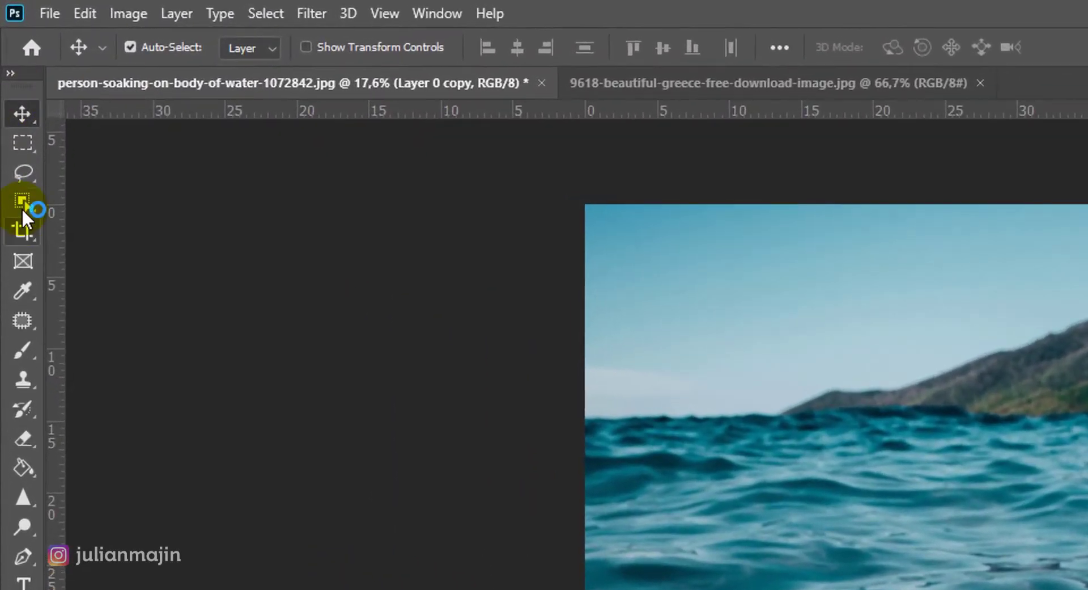
click(12, 100)
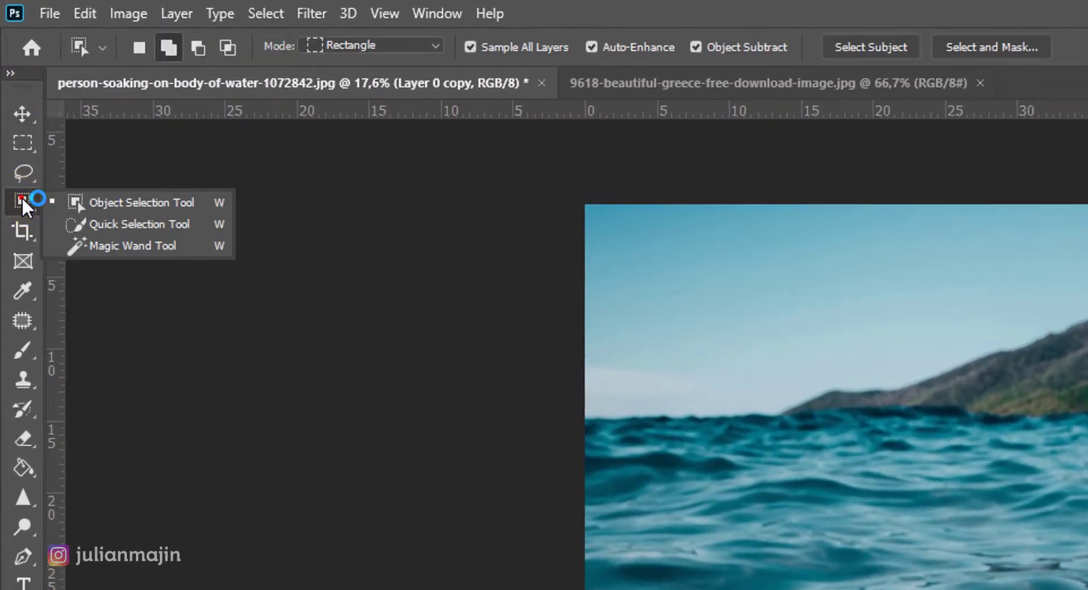
click(148, 202)
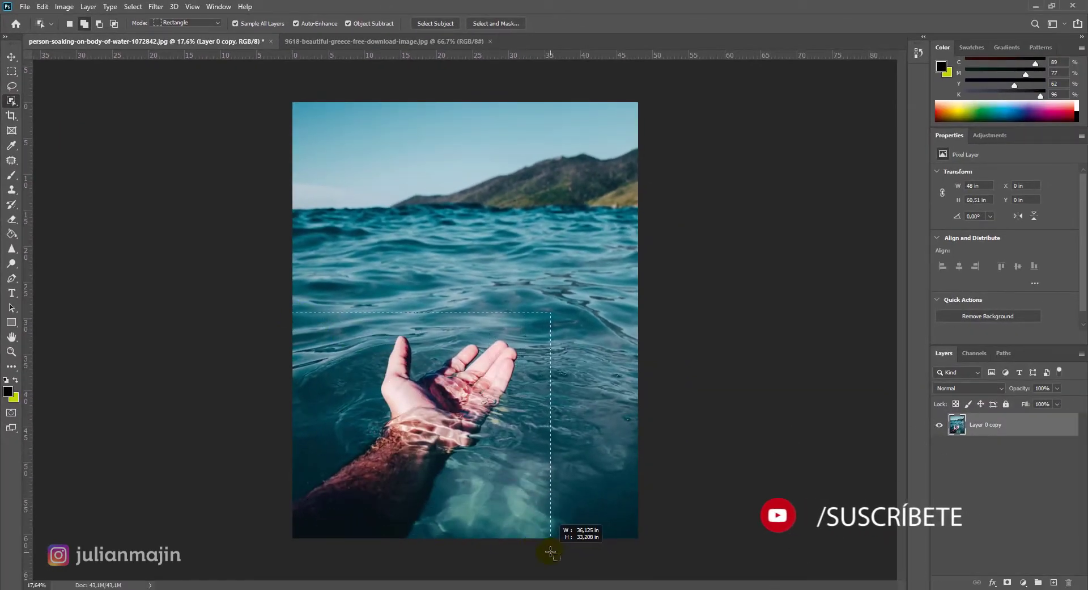
drag(291, 312, 551, 538)
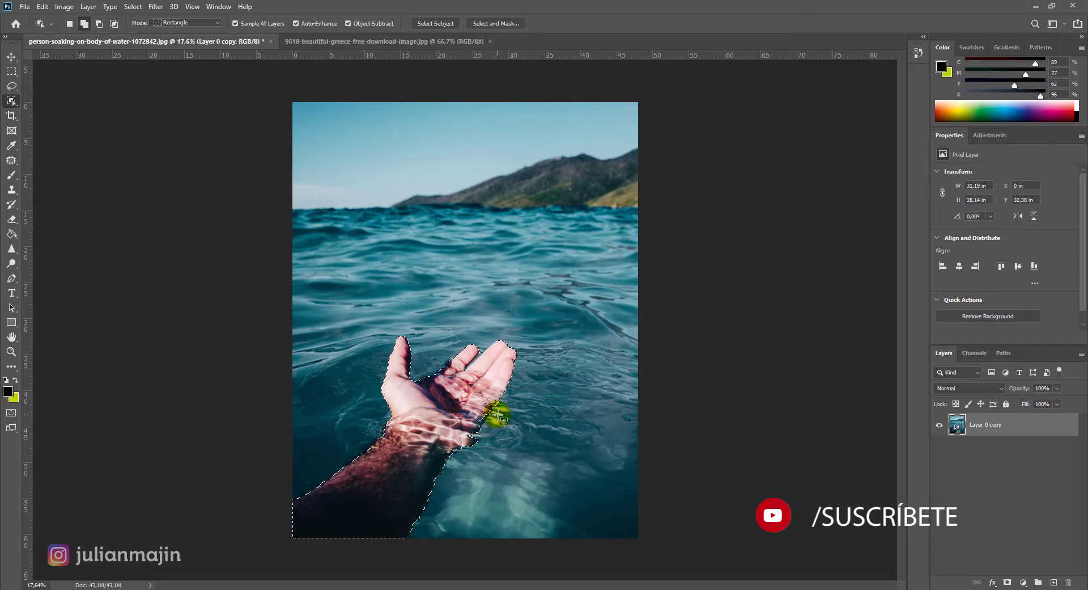
key(ctrl+j)
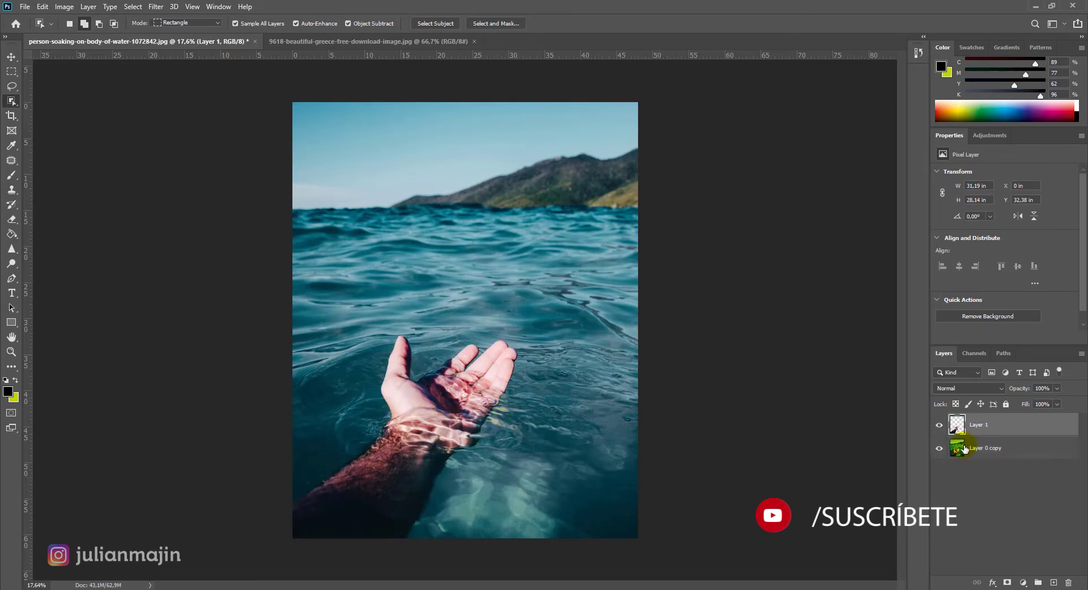
Step: Unlock the Earth image's background, select the whole image, and paste it into the hand document
click(370, 39)
double_click(1018, 426)
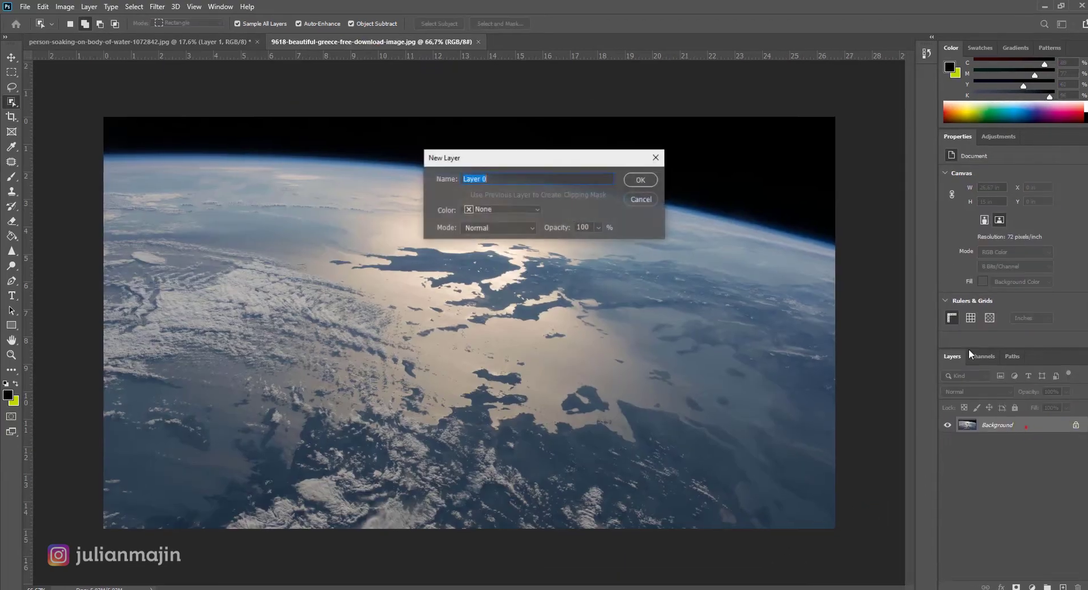
key(Return)
click(11, 72)
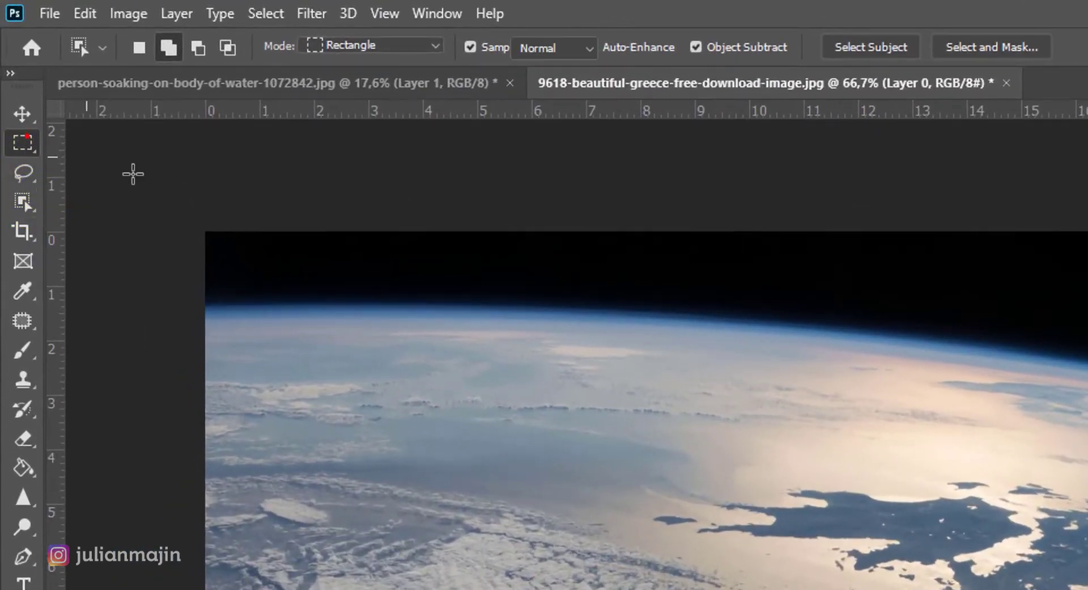
drag(205, 231, 828, 523)
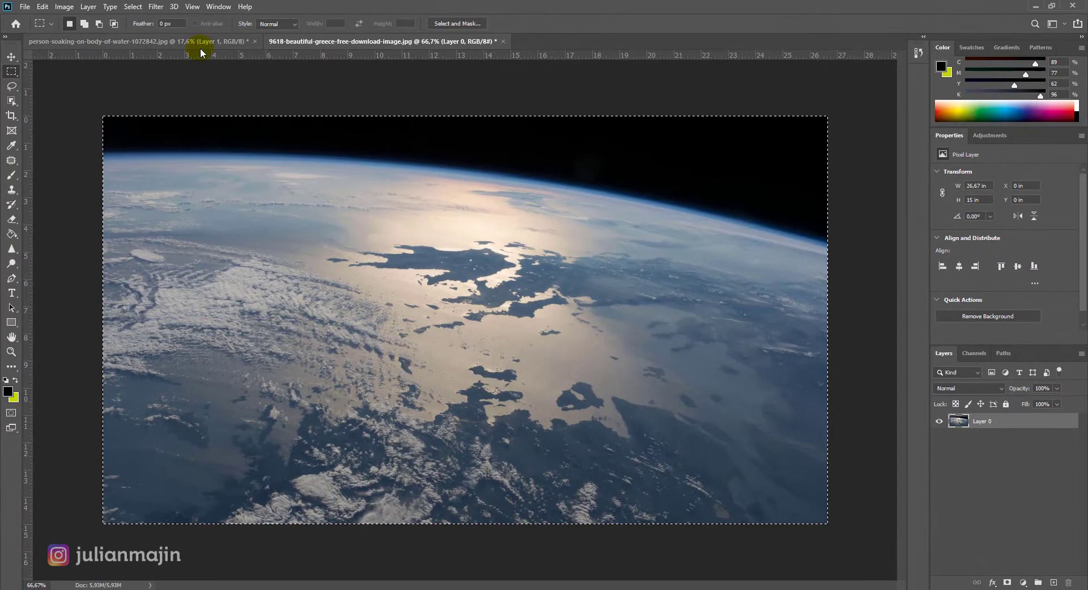
click(200, 48)
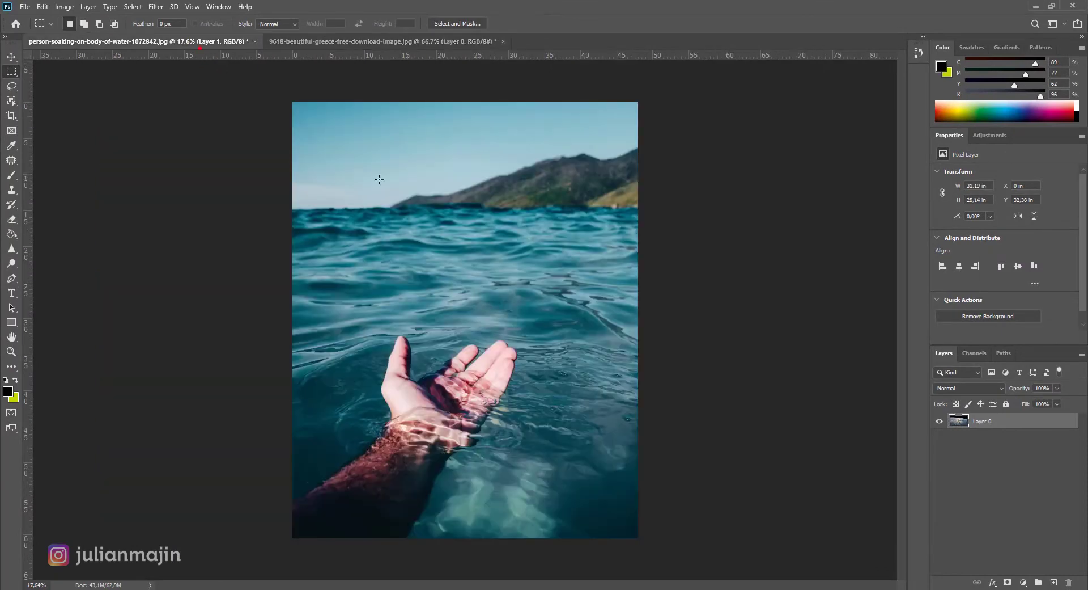
key(ctrl+v)
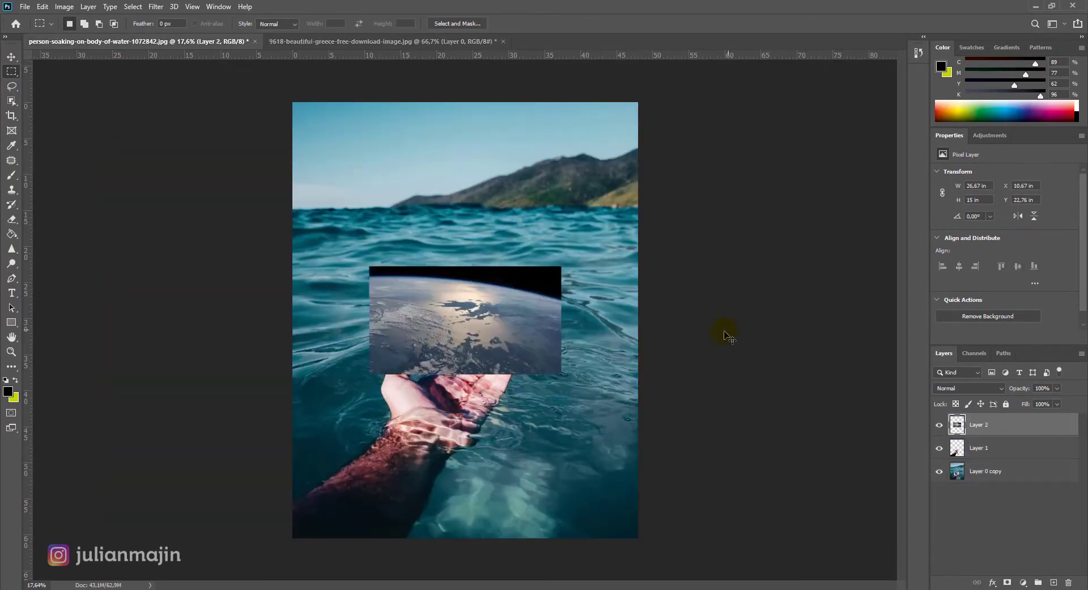
Step: Enlarge the pasted Earth layer to cover the canvas and move Layer 2 below Layer 1
key(ctrl+t)
drag(562, 266, 734, 183)
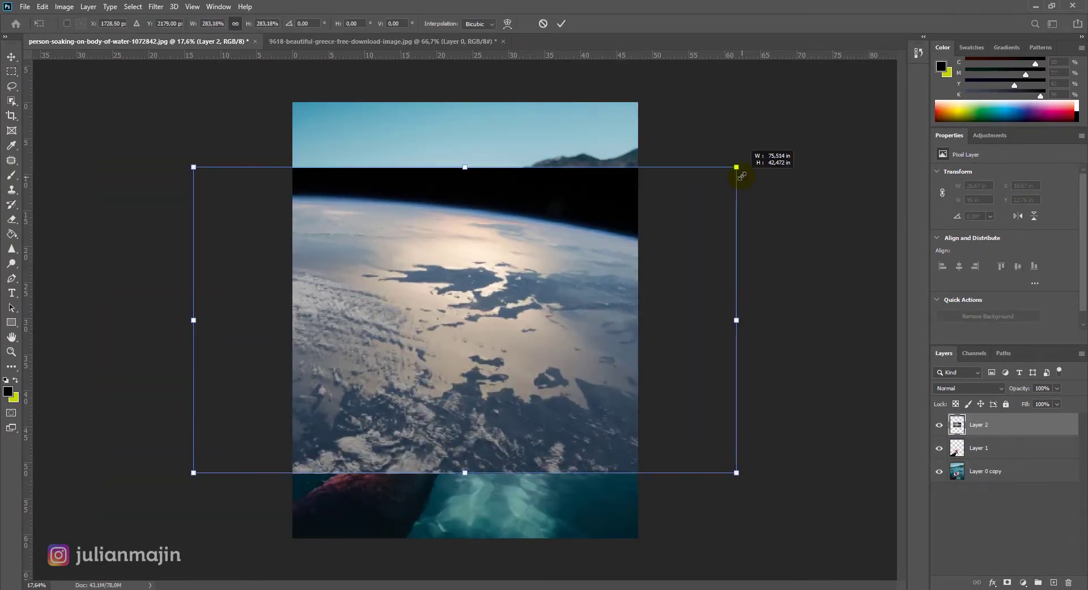
drag(547, 230, 552, 284)
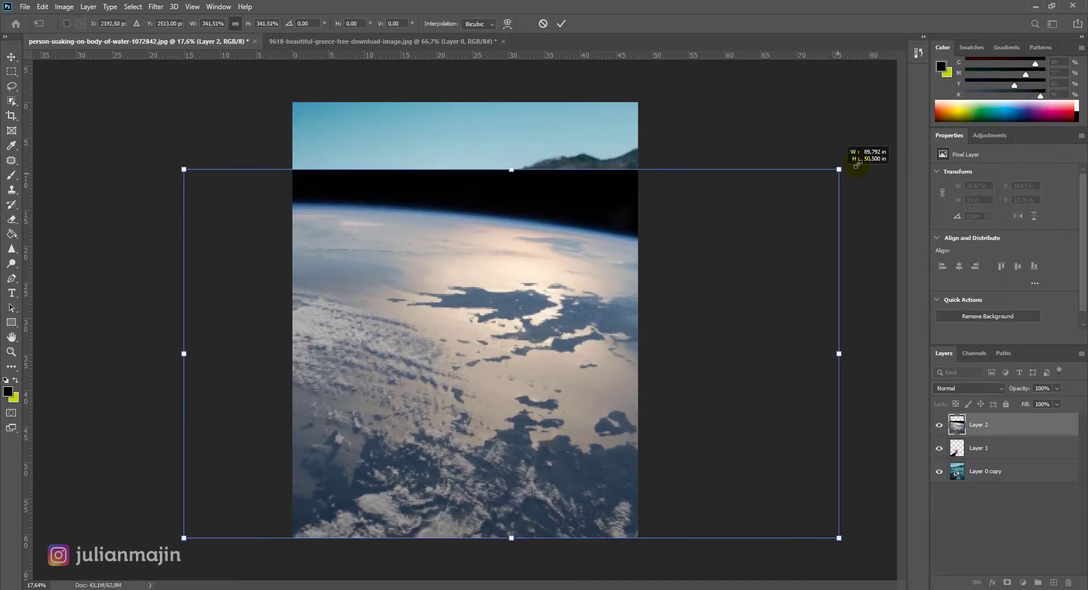
drag(756, 216, 858, 157)
drag(569, 288, 518, 291)
click(981, 426)
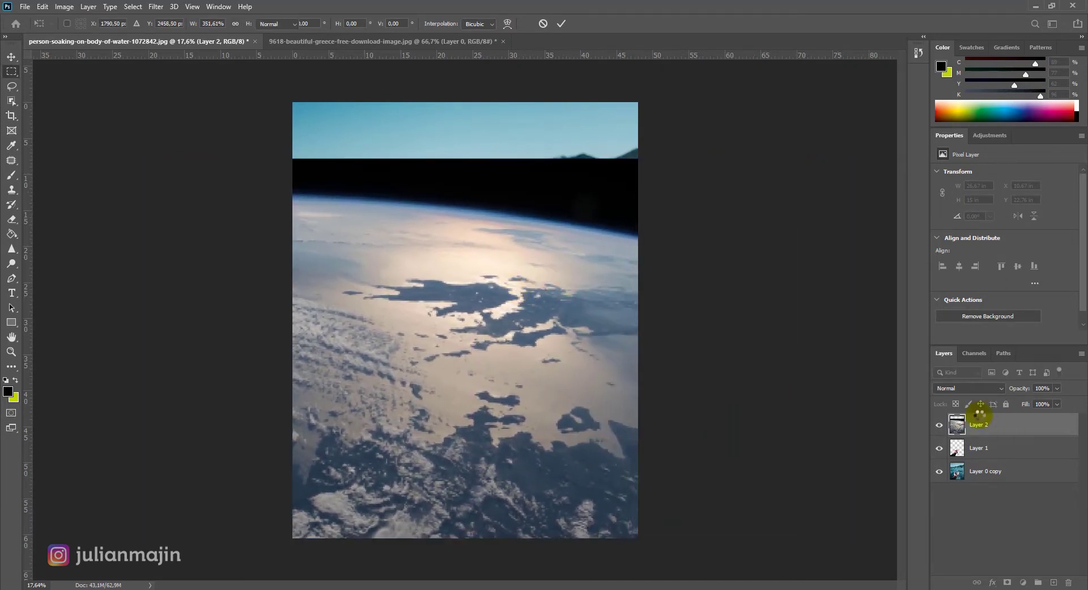
key(m)
mouse_move(1015, 429)
mouse_down()
mouse_move(1009, 457)
mouse_move(991, 442)
mouse_up()
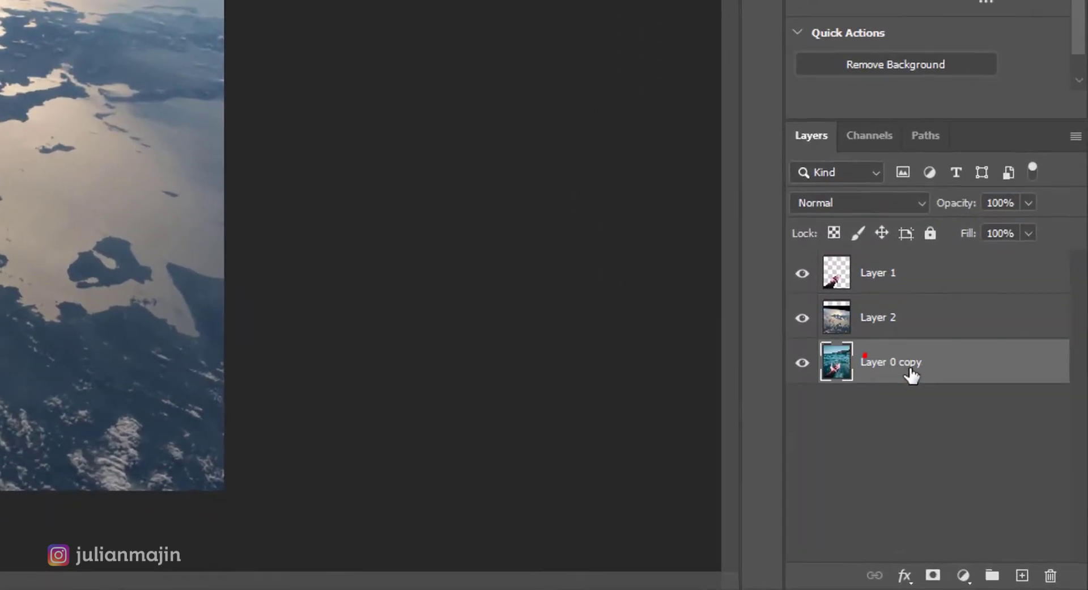
Step: Duplicate Layer 0 copy above Layer 2 and set the duplicate's blend mode to Soft Light
drag(892, 297, 894, 296)
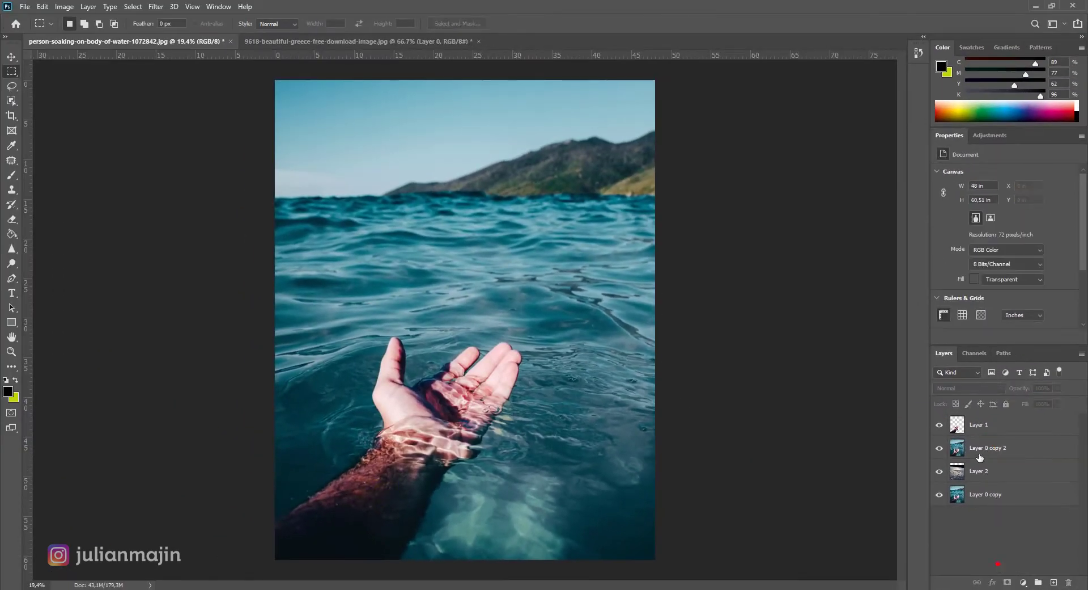
click(989, 389)
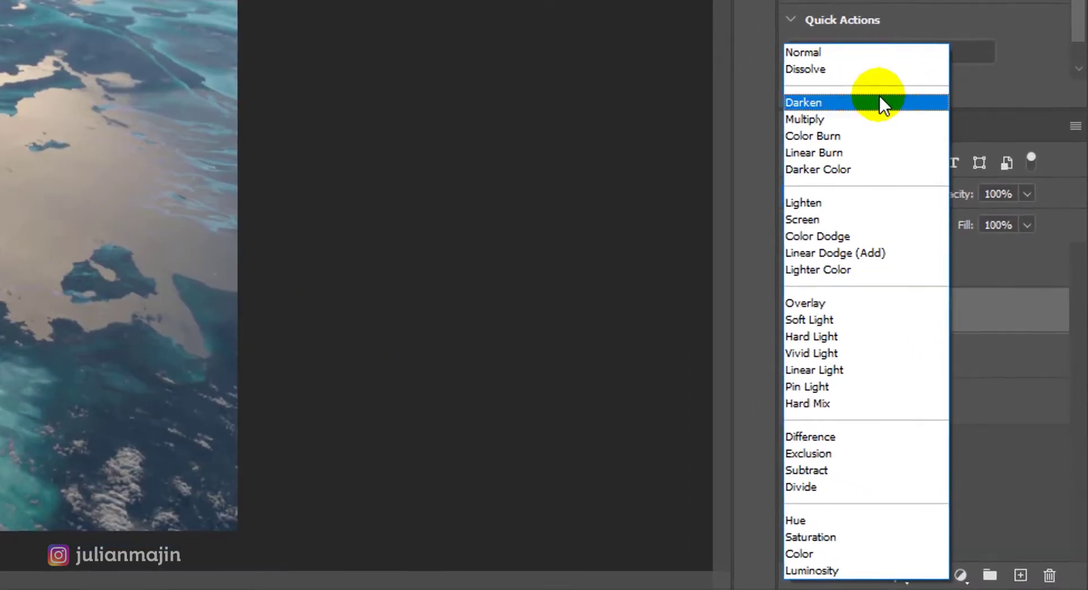
click(825, 314)
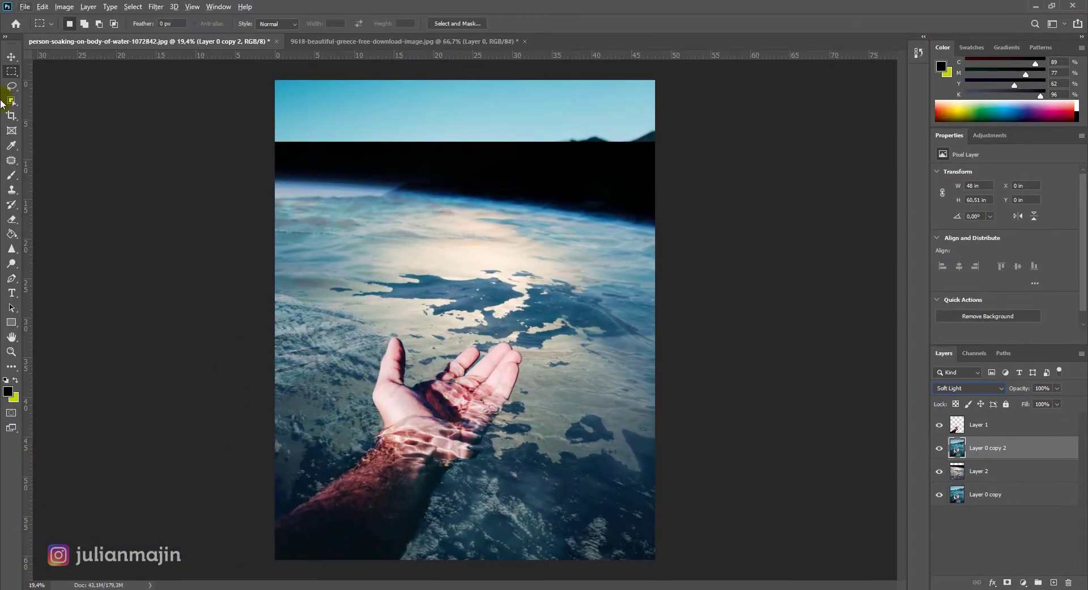
key(v)
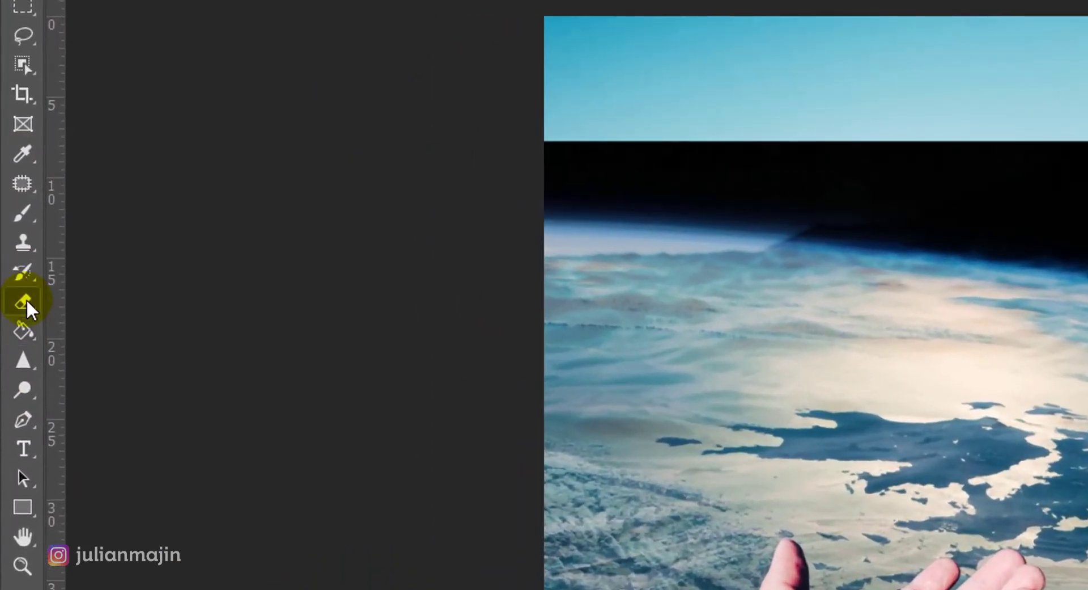
Step: Erase the Soft Light water copy near the upper-right horizon with a very large soft eraser
right_click(13, 218)
click(94, 300)
right_click(390, 233)
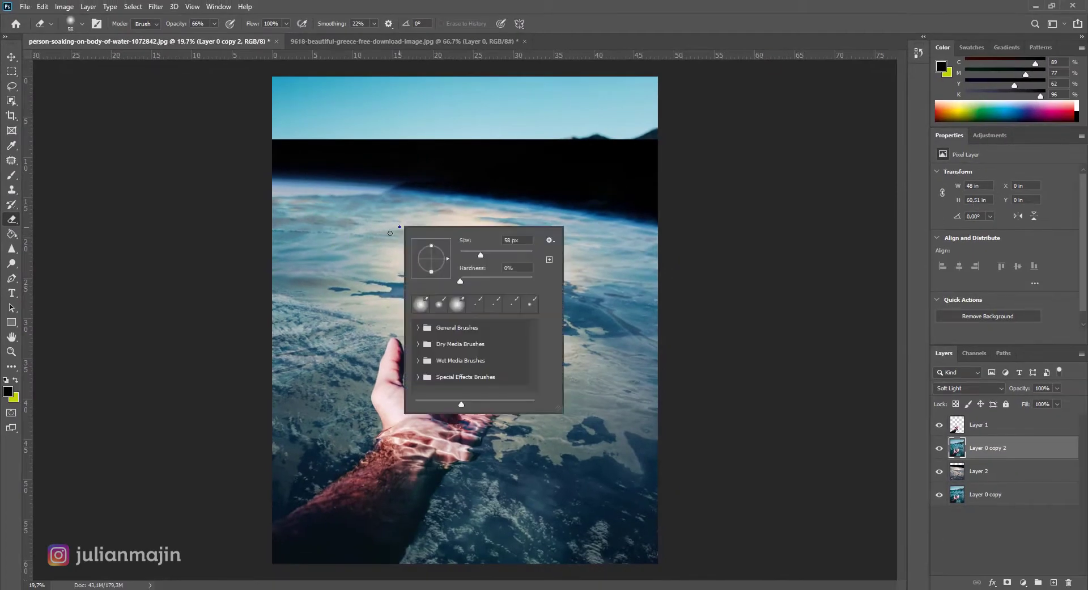
click(527, 254)
key(Return)
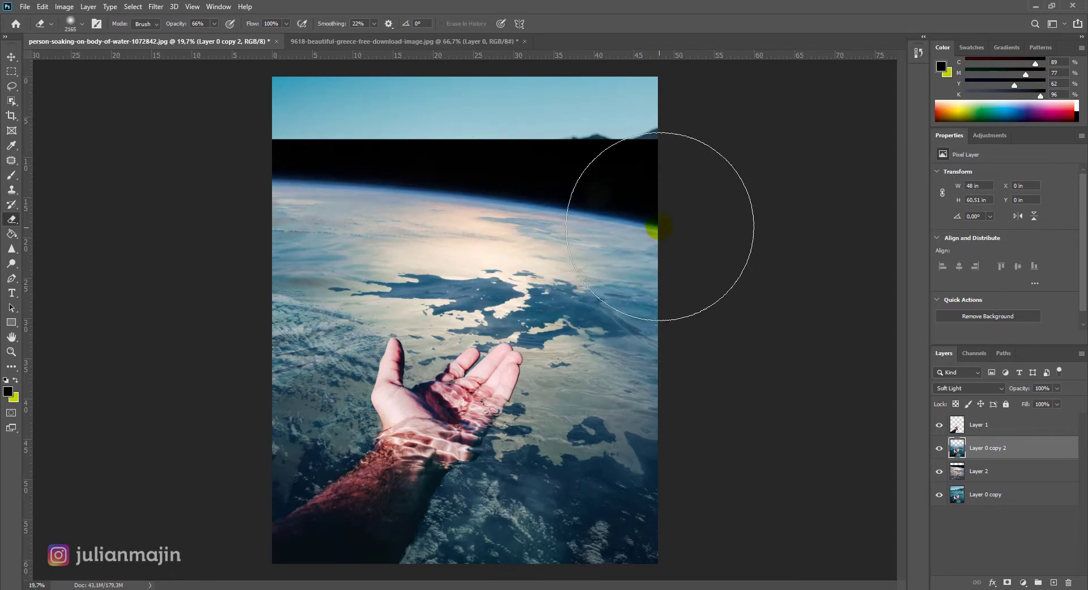
drag(660, 227, 564, 193)
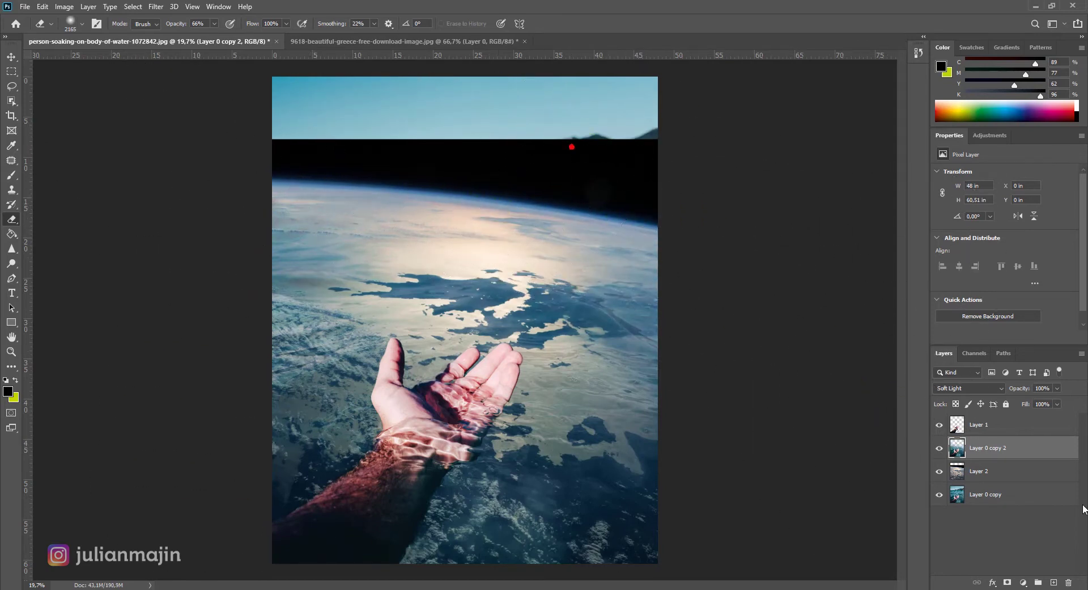
click(1006, 472)
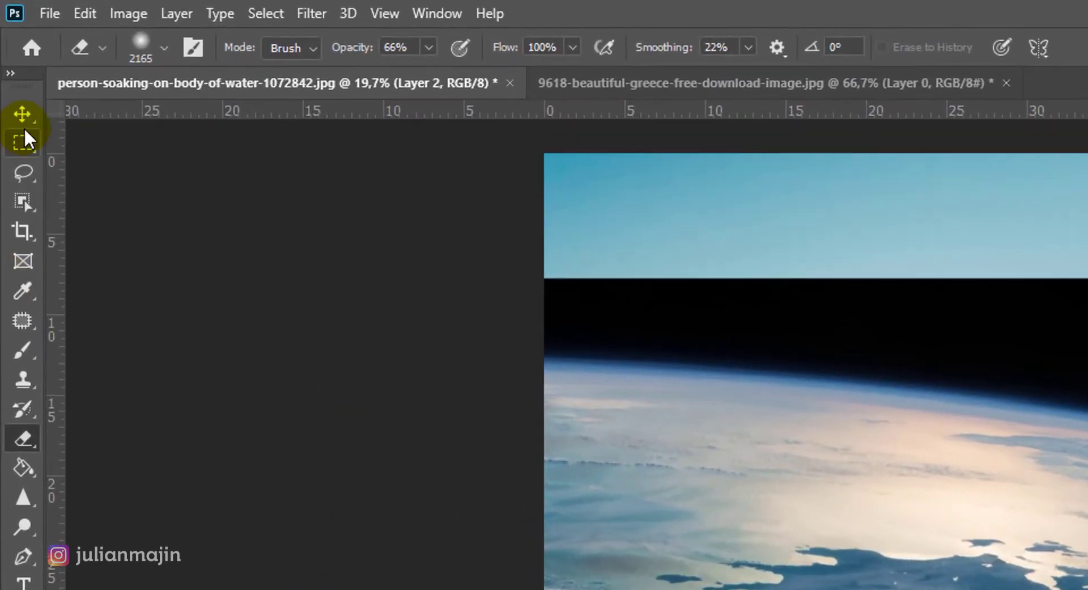
Step: Select the black space band above the Earth and stretch it up to the canvas top
click(11, 71)
click(113, 144)
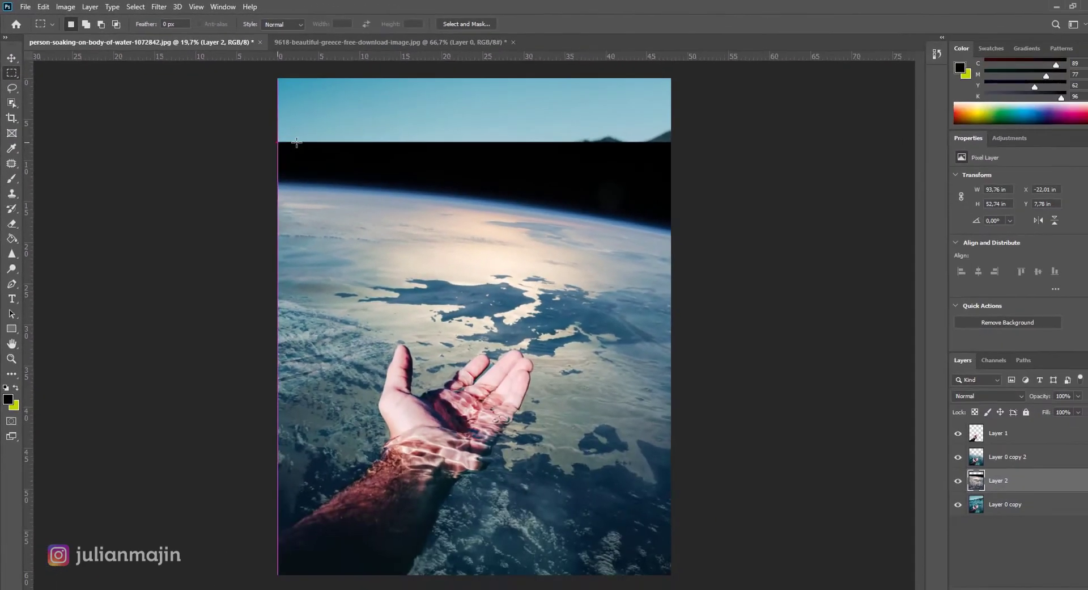
mouse_move(296, 142)
mouse_down()
mouse_move(708, 170)
mouse_move(695, 166)
mouse_up()
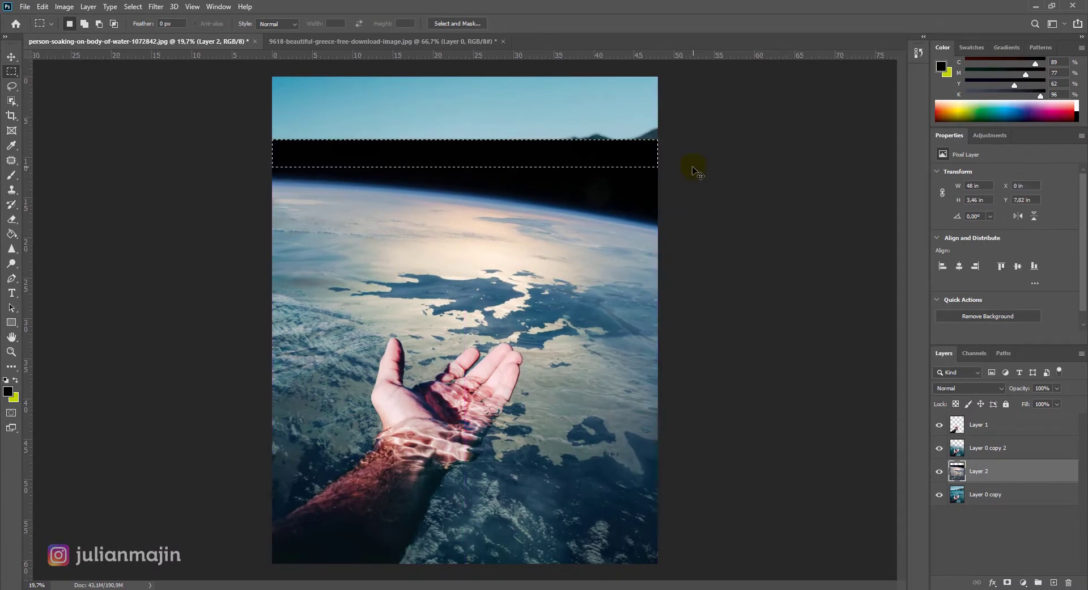
key(ctrl+t)
drag(465, 139, 465, 66)
key(Return)
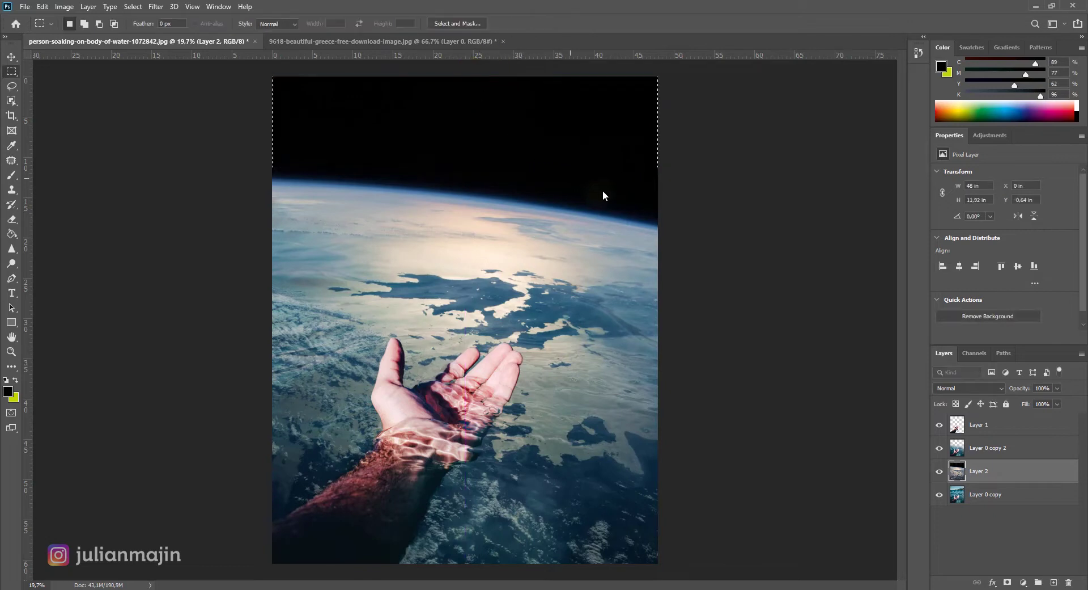
key(ctrl+d)
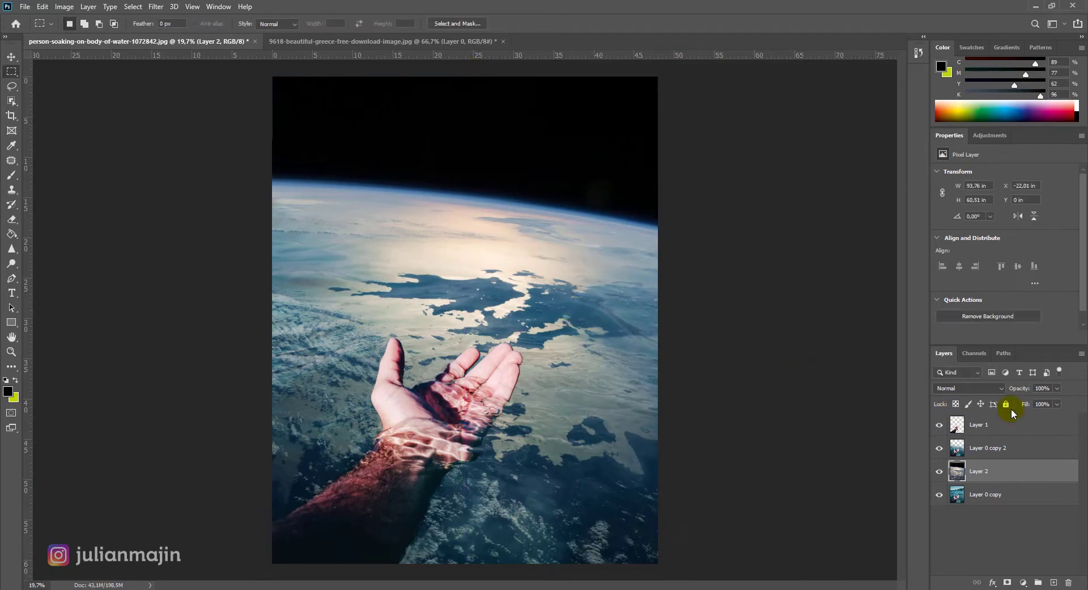
click(969, 433)
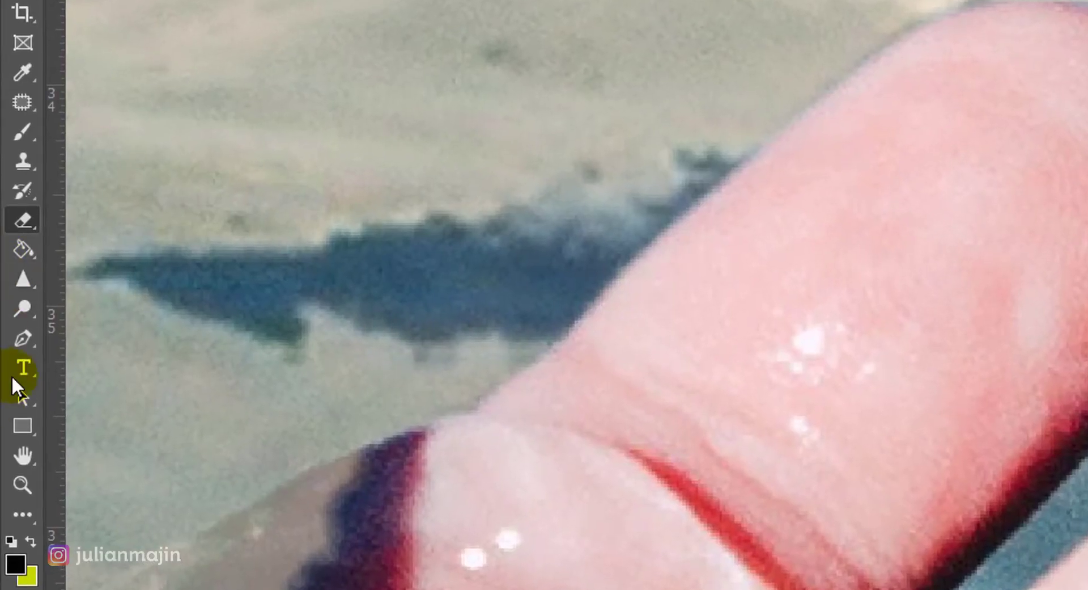
Step: Trace the gap between two fingers with the Pen Tool and turn the path into a selection
click(11, 278)
click(69, 338)
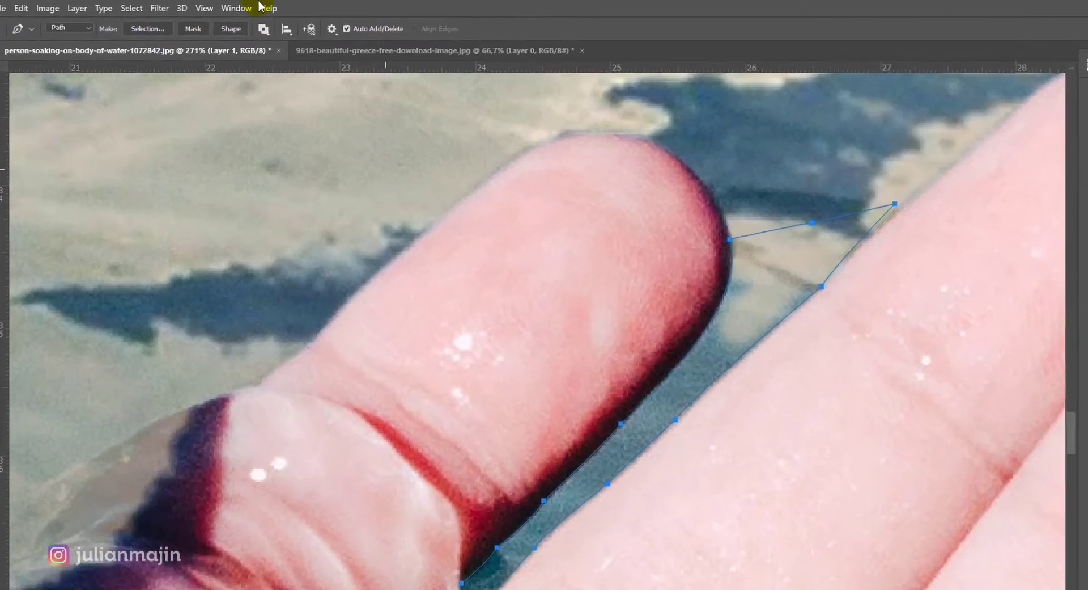
click(145, 24)
key(Return)
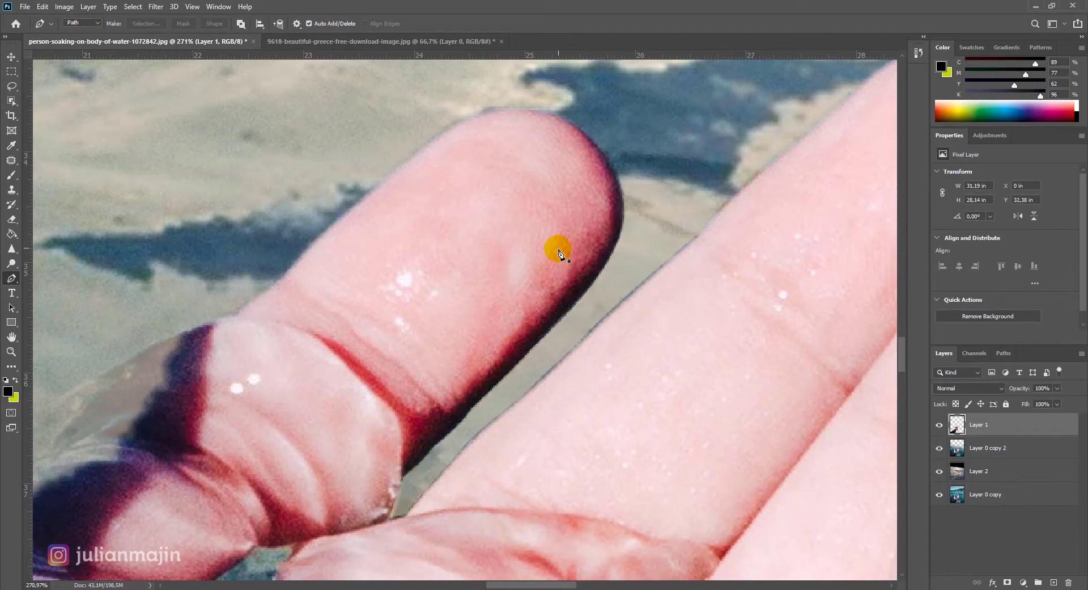
Step: Duplicate the Soft Light water layer, Layer 0 copy 2, to the top of the stack
key(ctrl+0)
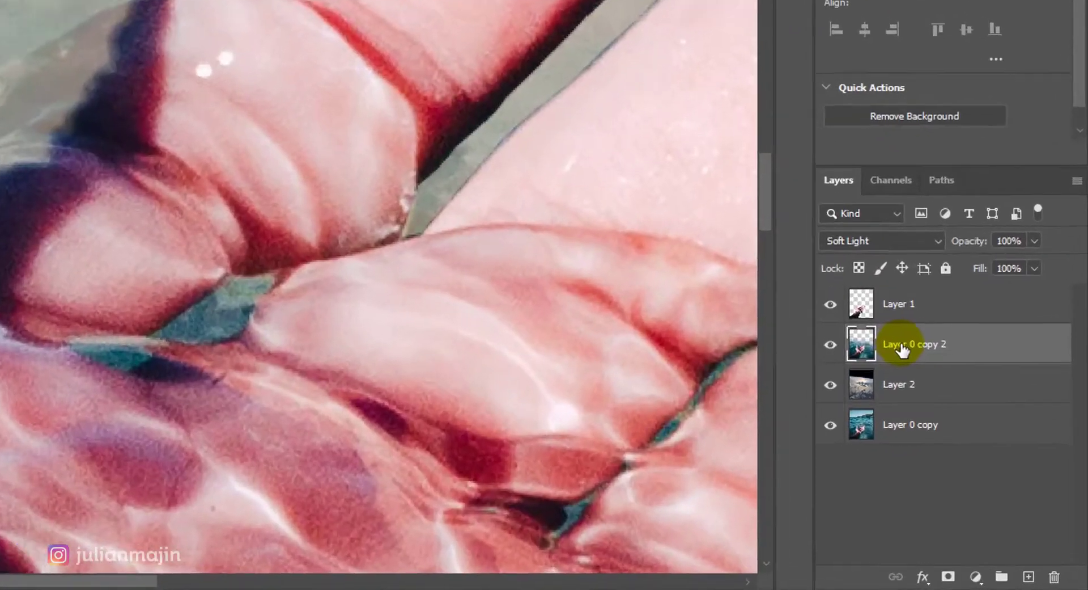
drag(986, 448, 987, 427)
drag(884, 262, 885, 249)
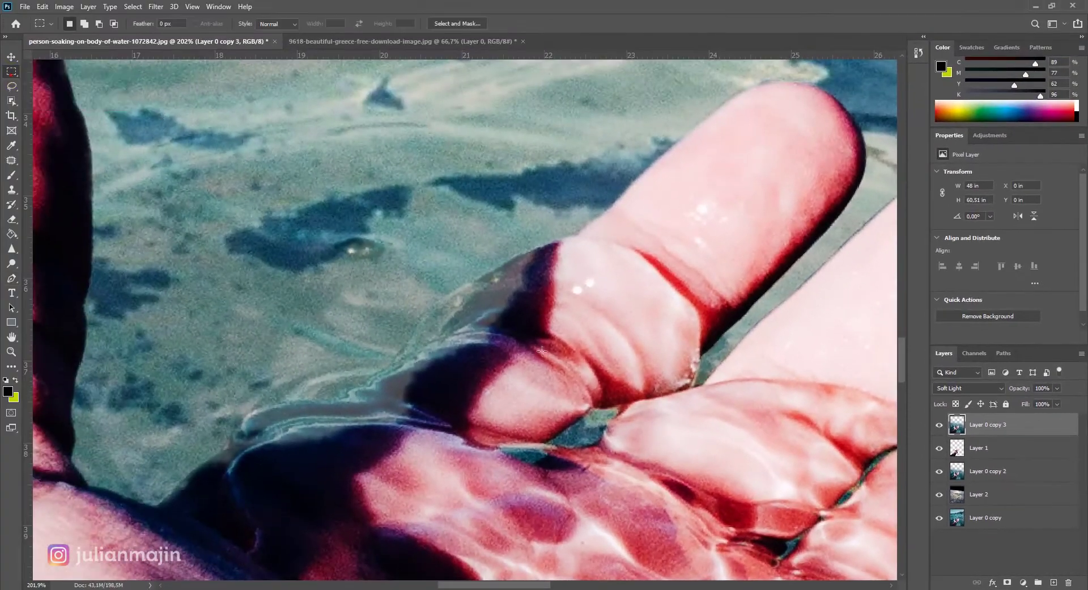
Step: Copy a rectangle of the top water copy over the palm onto new Layer 3
scroll(542, 351, down, 5)
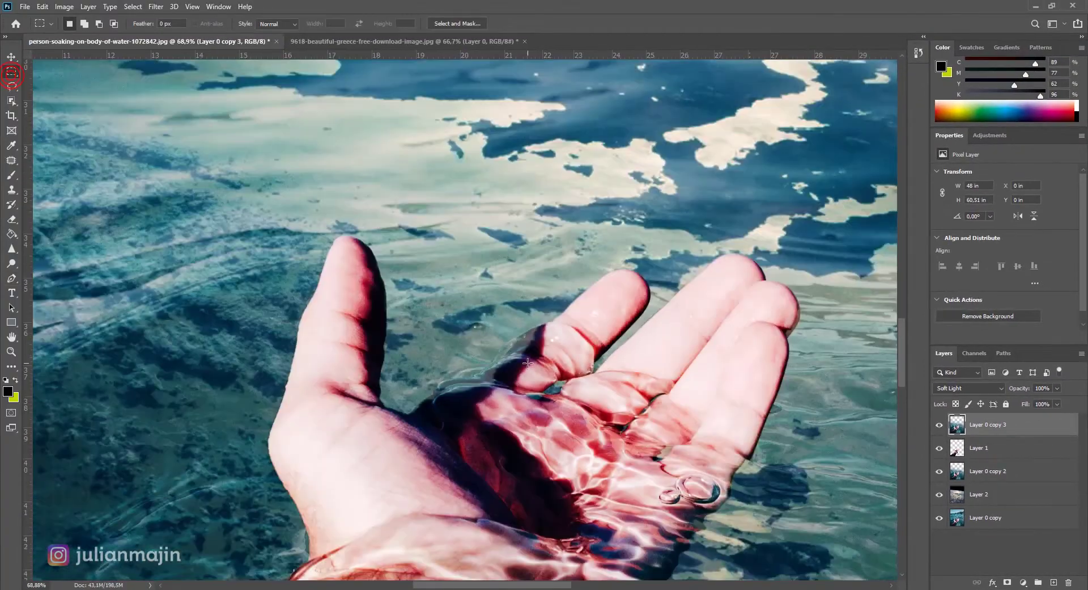
scroll(650, 437, down, 3)
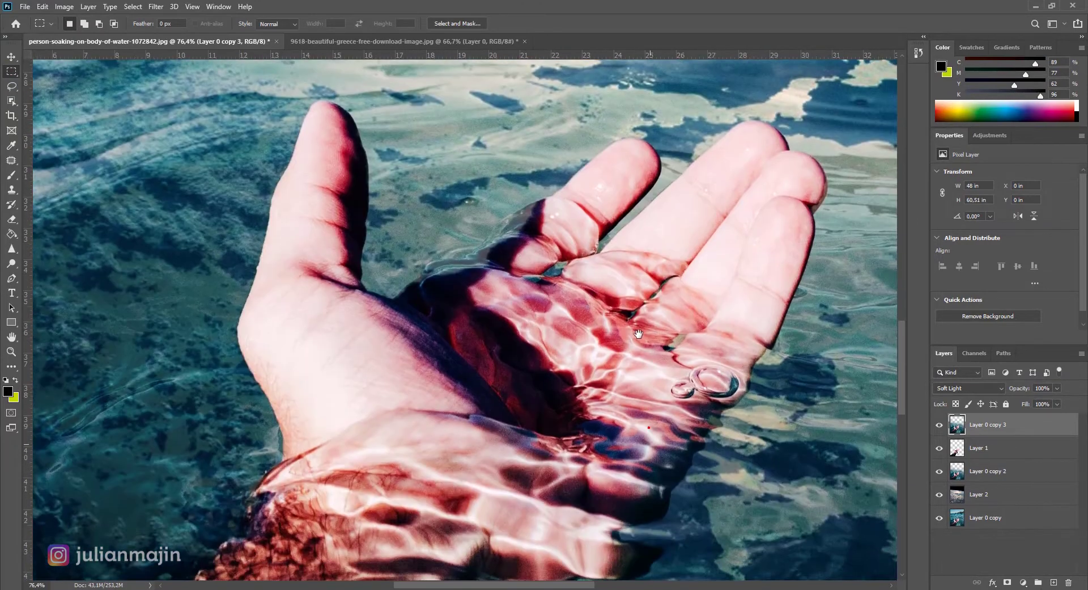
click(940, 431)
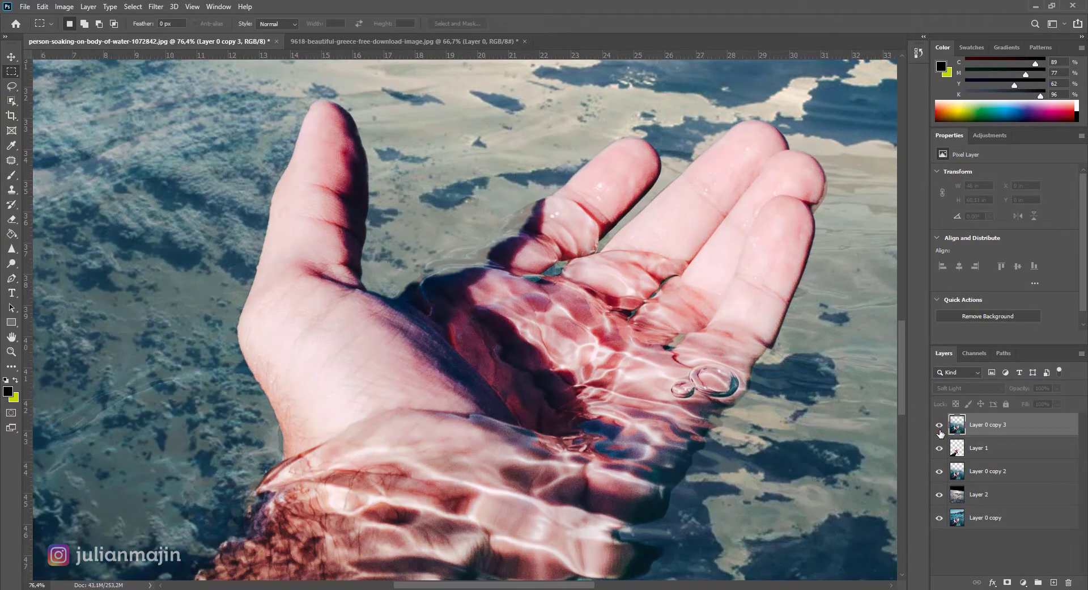
click(940, 431)
scroll(505, 234, up, 5)
drag(389, 182, 814, 483)
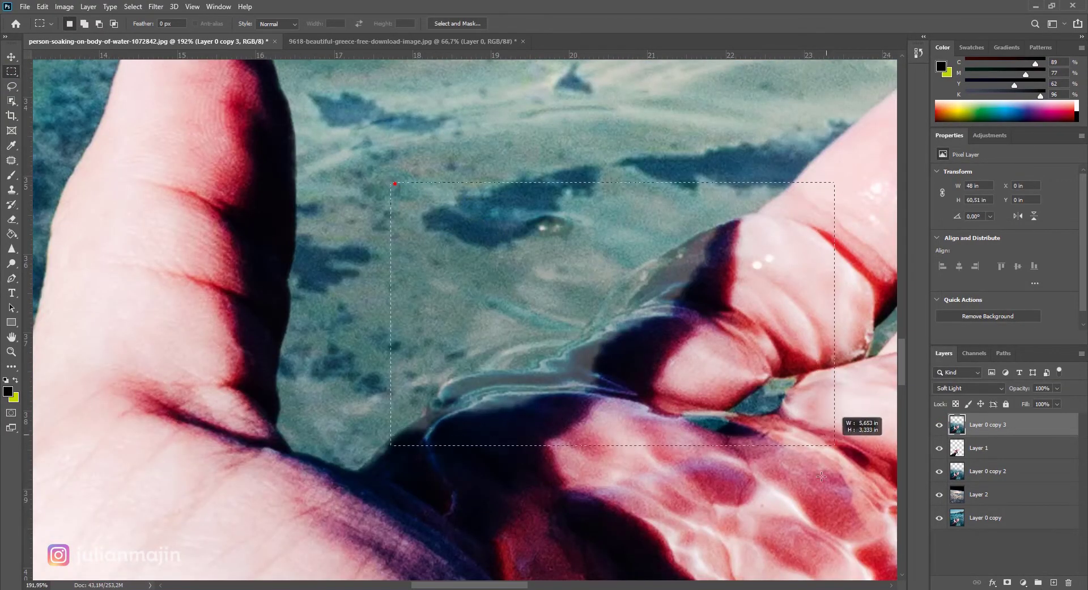
key(ctrl+j)
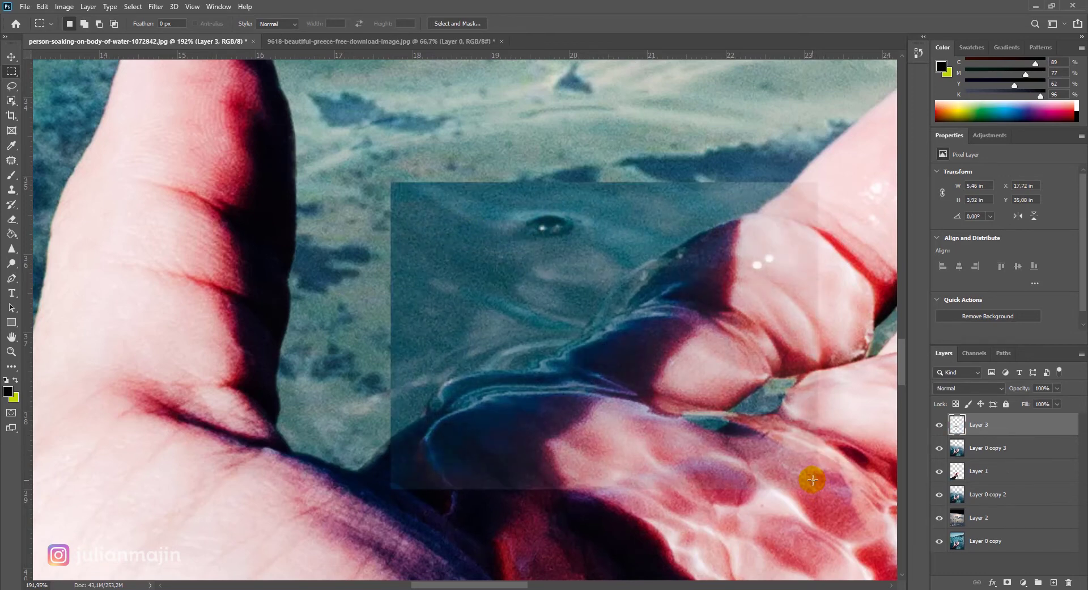
Step: Delete the full top water copy, Layer 0 copy 3
click(979, 448)
key(Delete)
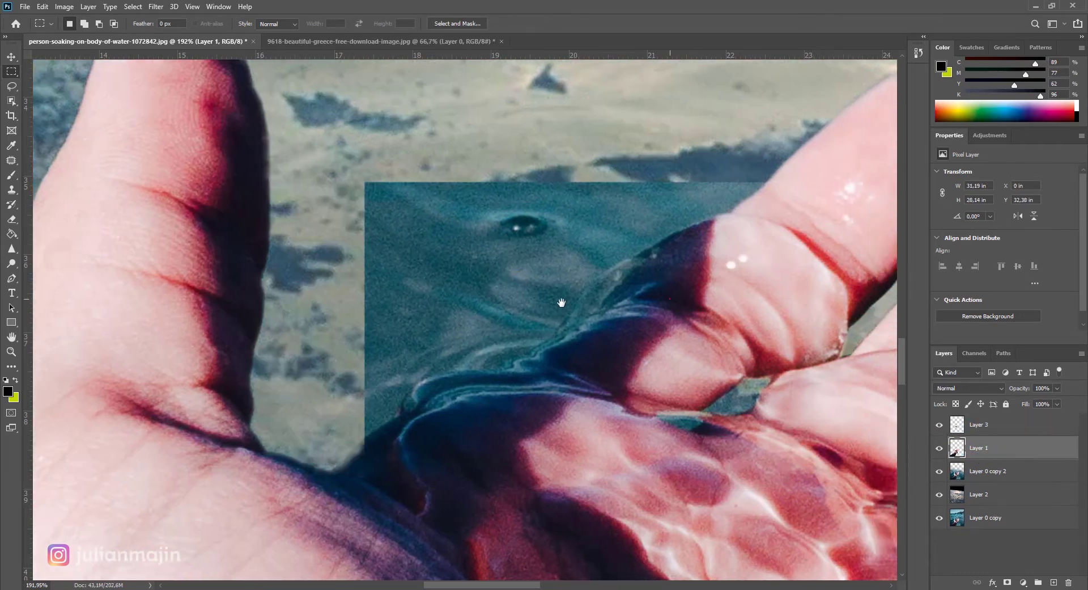
scroll(522, 256, up, 2)
scroll(523, 256, down, 2)
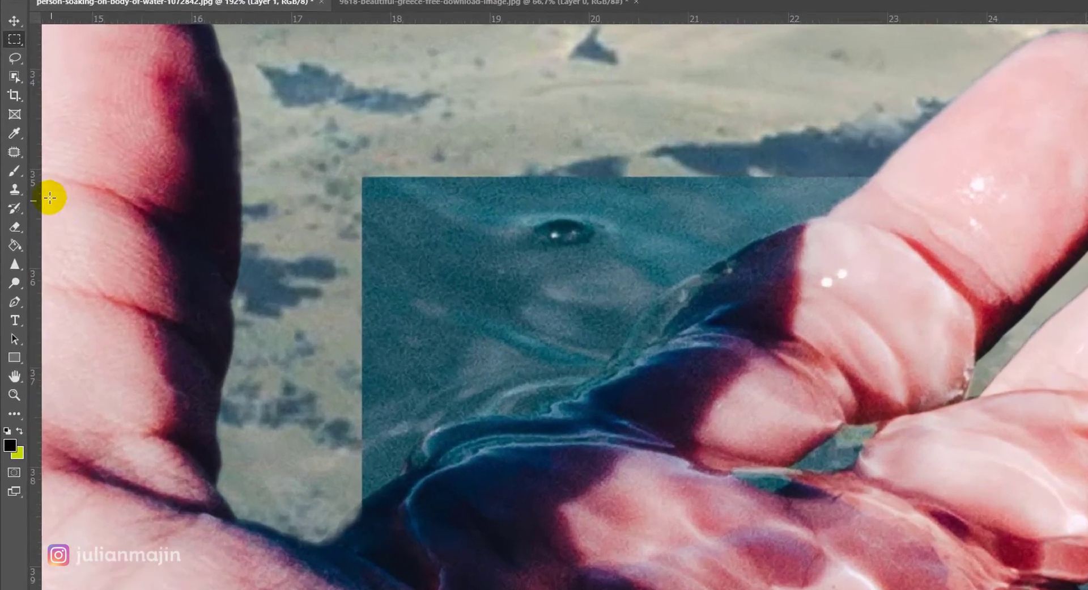
Step: Set a roughly 120 px eraser on Layer 3 and soften the water patch's top and left edges
click(11, 219)
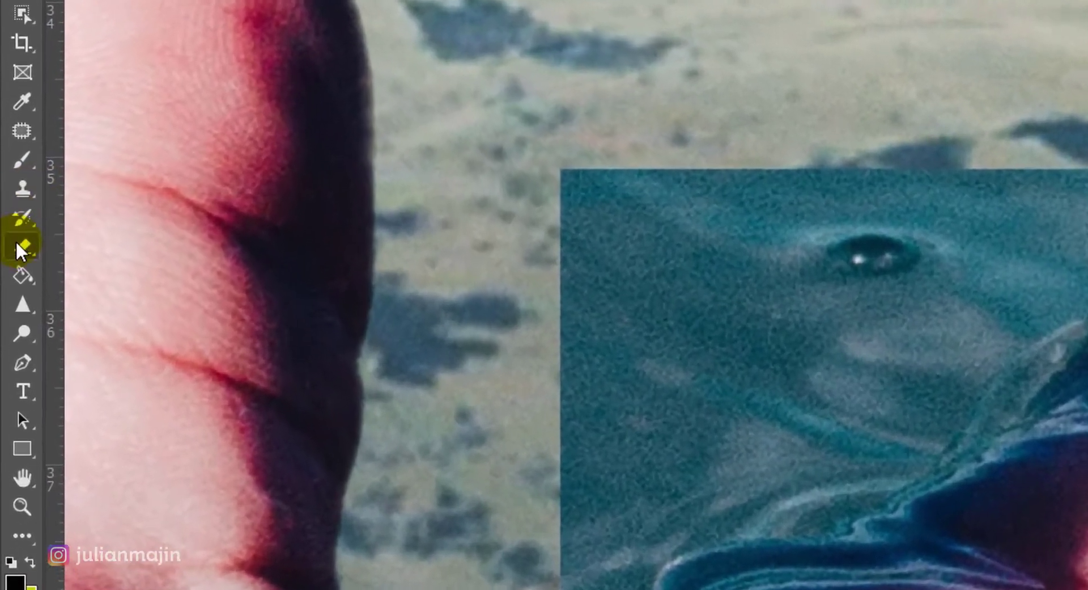
right_click(14, 256)
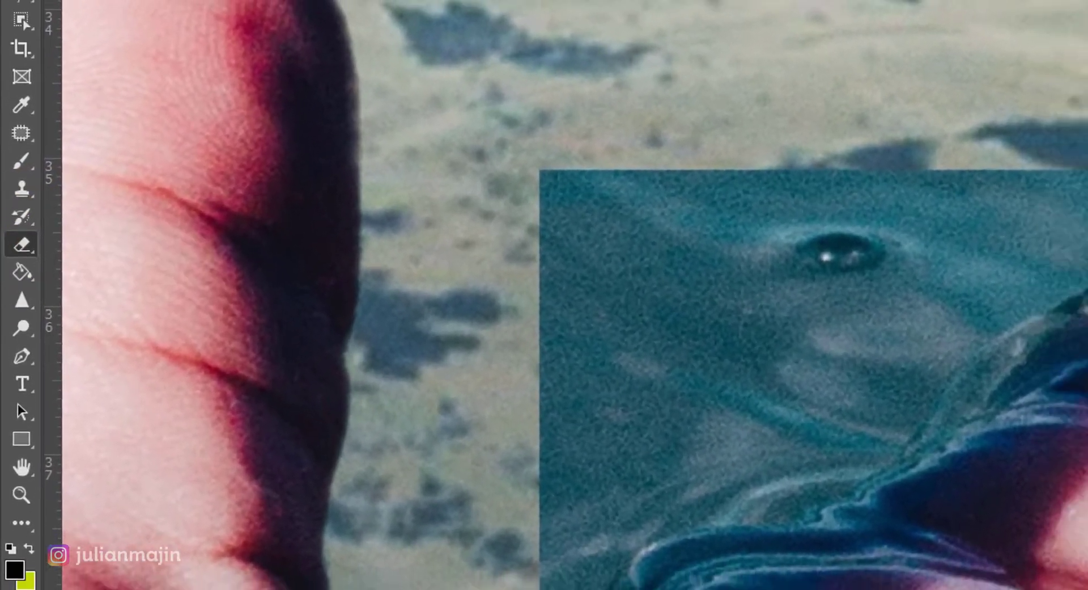
right_click(528, 437)
key(Escape)
right_click(423, 404)
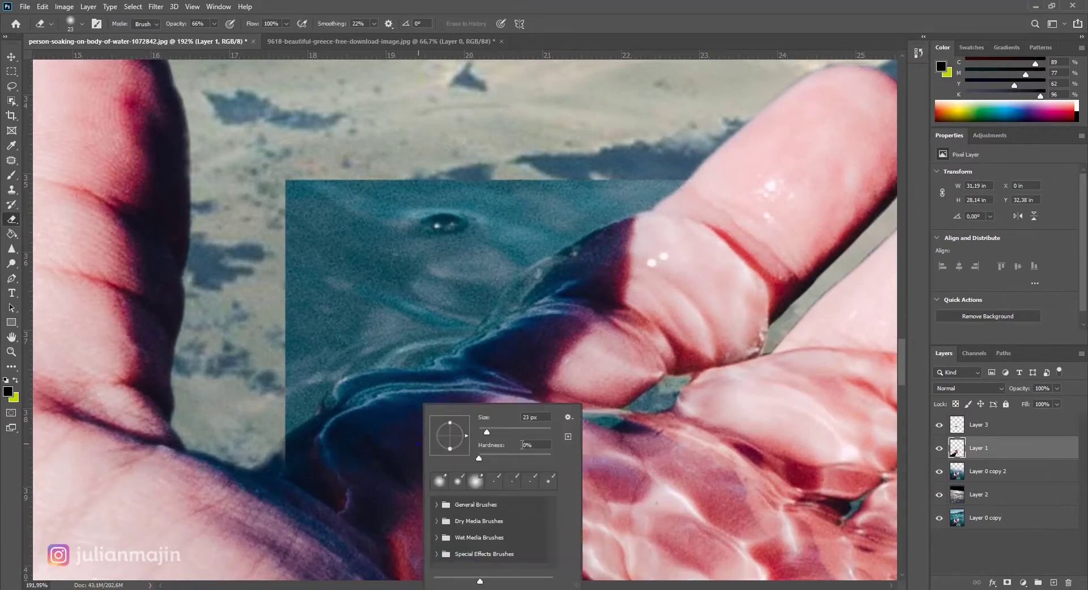
click(939, 425)
click(993, 423)
right_click(486, 408)
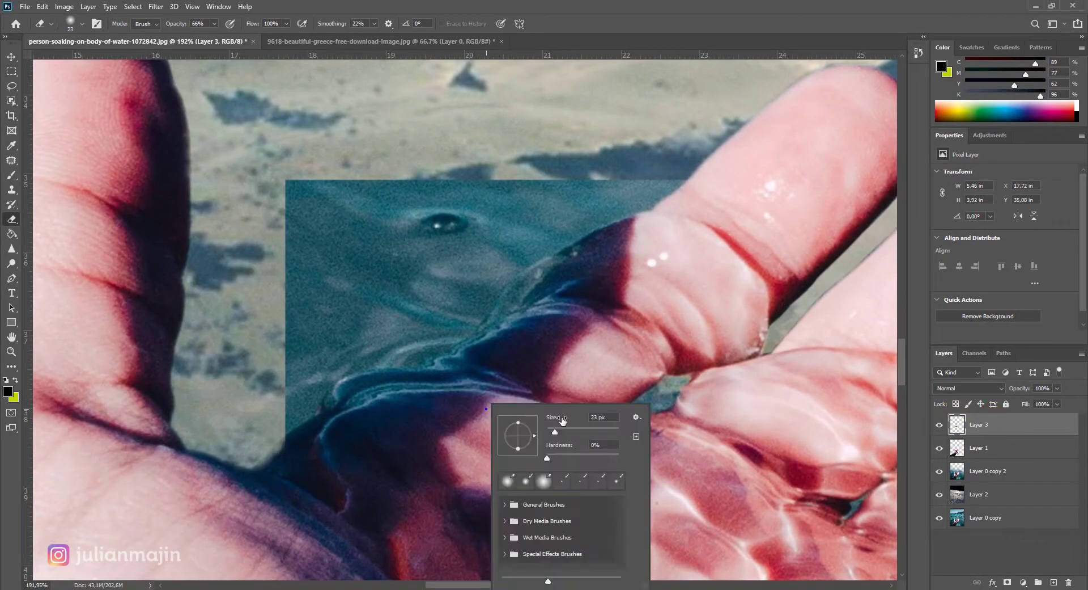
key(Escape)
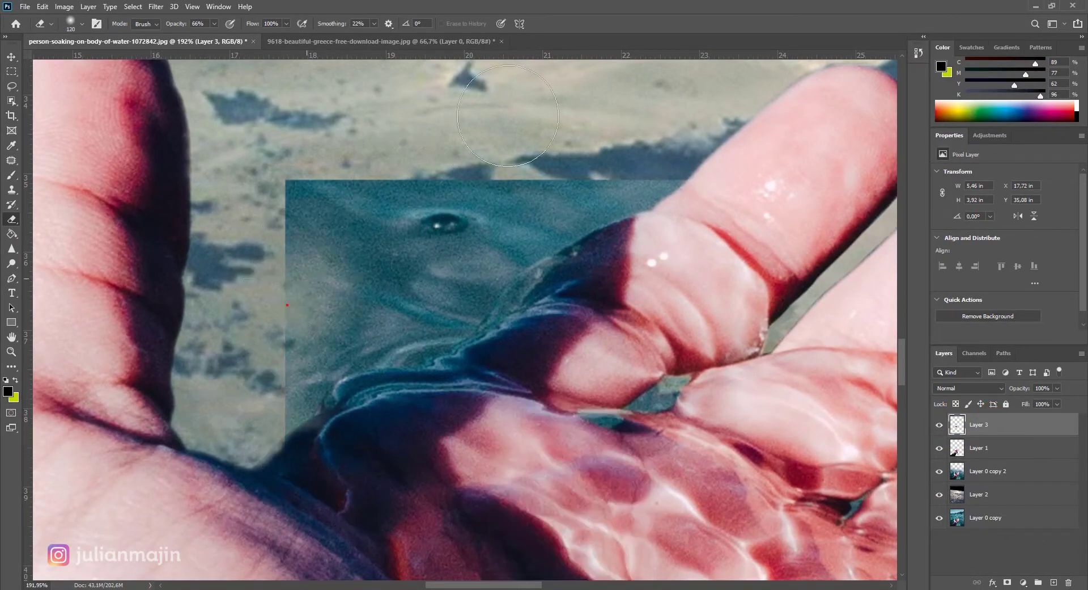
mouse_move(341, 272)
mouse_down()
mouse_move(238, 231)
mouse_move(744, 140)
mouse_move(353, 182)
mouse_move(222, 289)
mouse_up()
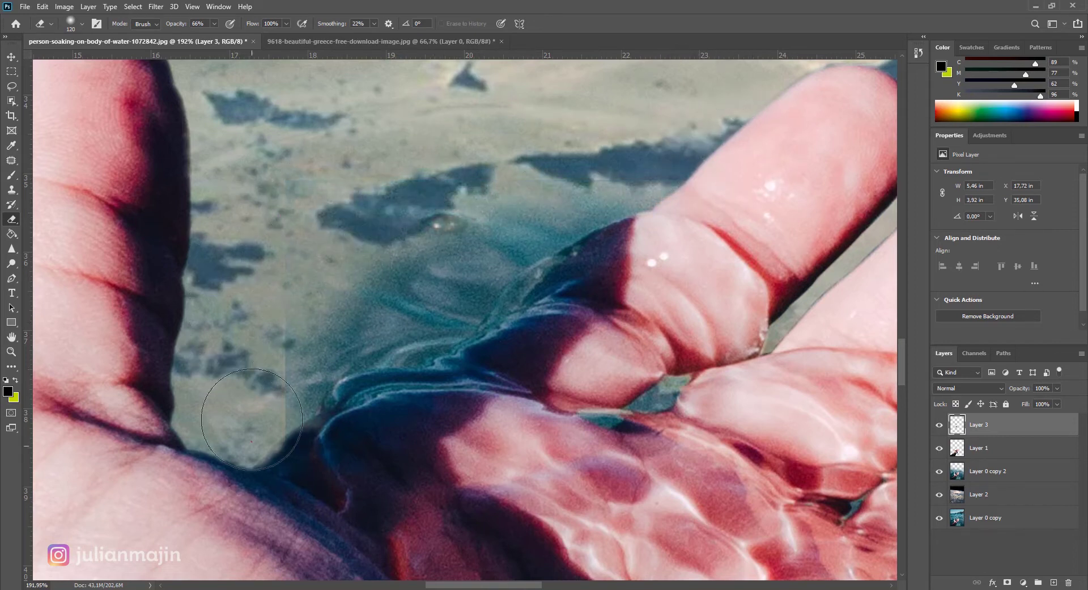
drag(251, 441, 239, 398)
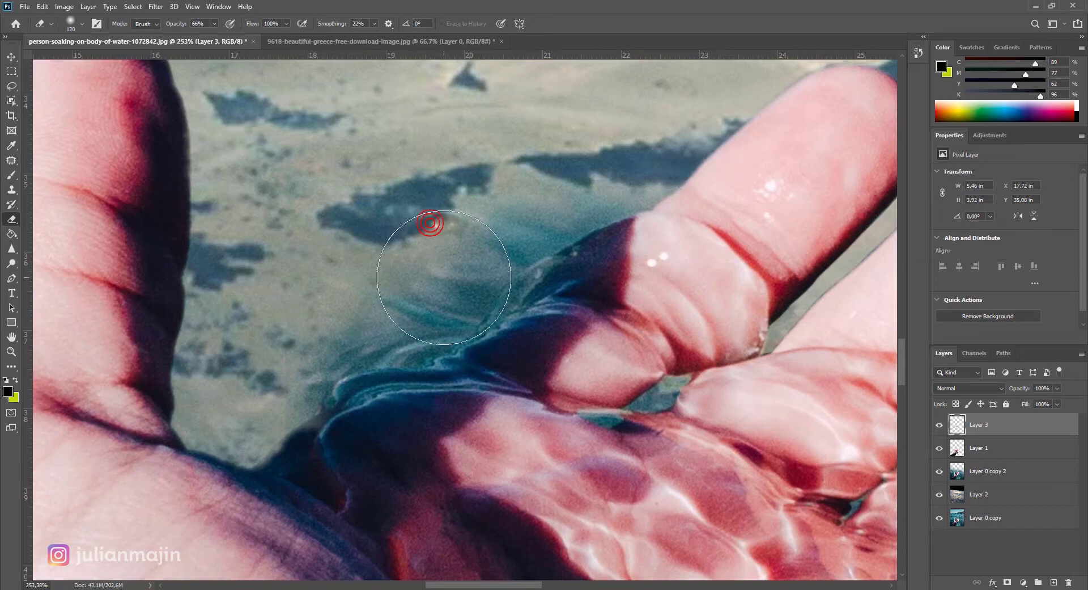
Step: Erase the teal streaks in the water left of the fingers
scroll(457, 281, up, 2)
right_click(457, 280)
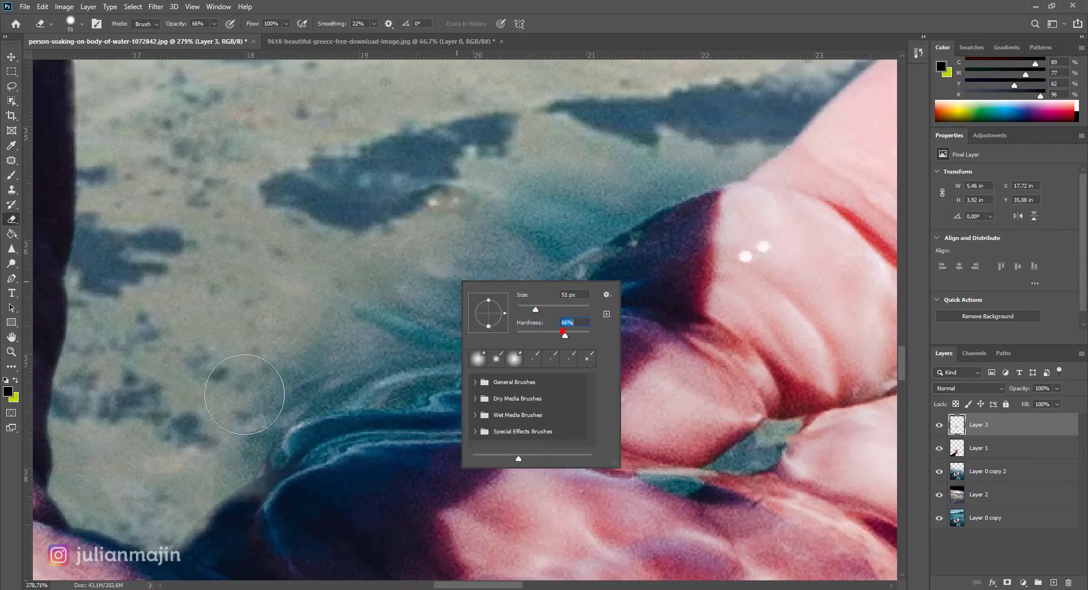
mouse_move(245, 446)
mouse_down()
mouse_move(284, 391)
mouse_move(340, 375)
mouse_up()
right_click(368, 375)
key(Return)
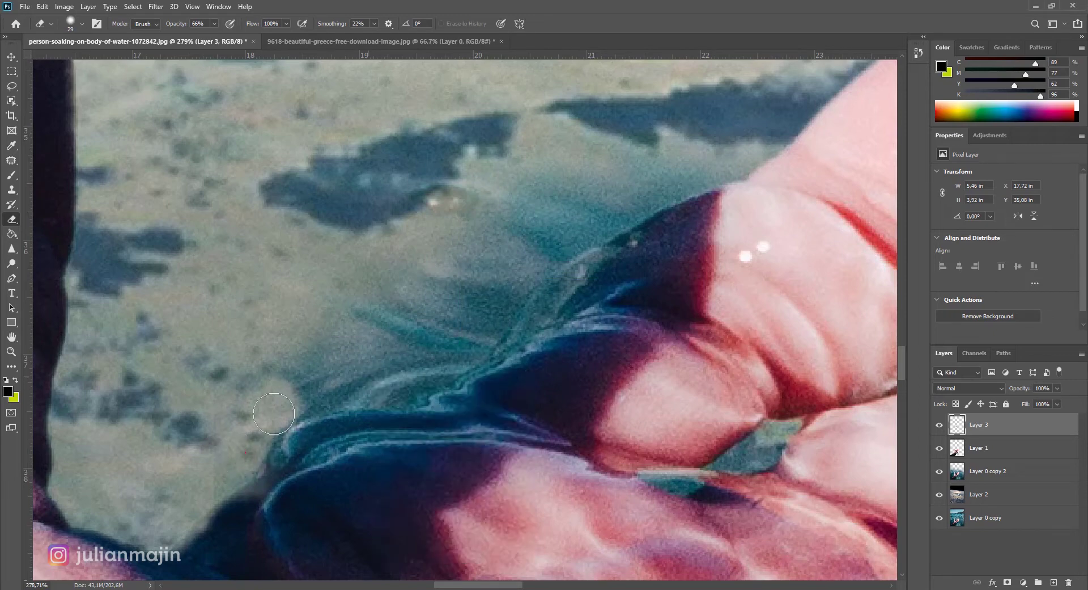
drag(250, 451, 334, 368)
mouse_move(293, 398)
mouse_down()
mouse_move(761, 160)
mouse_move(515, 262)
mouse_up()
Step: Erase the remaining teal streaks in the water beside the hand
drag(572, 176, 579, 191)
drag(318, 363, 436, 306)
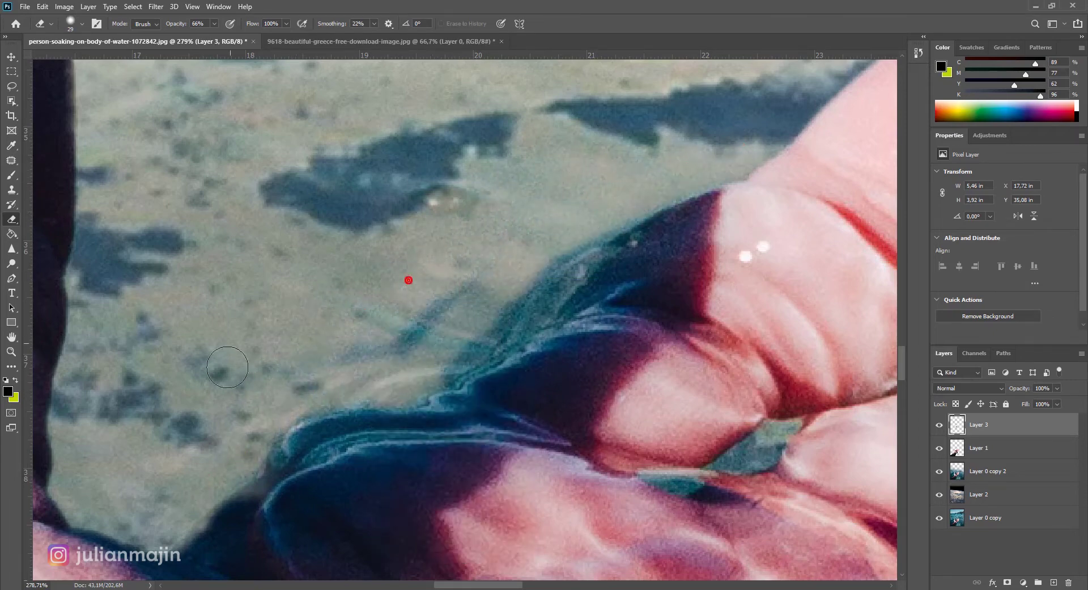
right_click(610, 218)
click(503, 274)
mouse_move(503, 275)
mouse_down()
mouse_move(457, 322)
mouse_move(530, 235)
mouse_up()
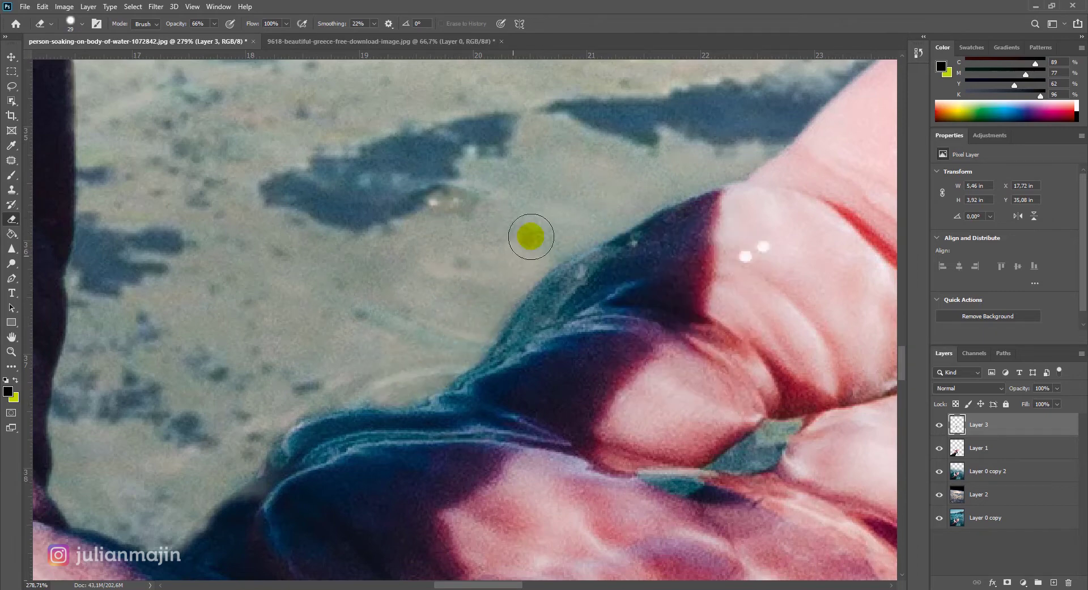
drag(397, 368, 315, 389)
key(ctrl+0)
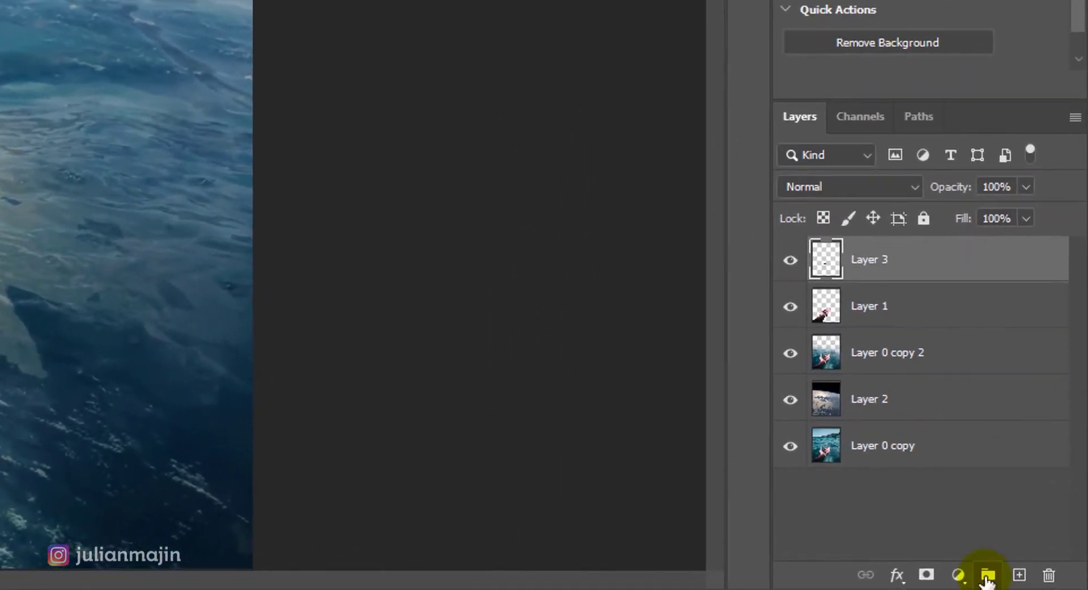
Step: Add a Hue/Saturation 1 adjustment layer on top with Hue +3, Saturation +6, Lightness +4
click(1023, 582)
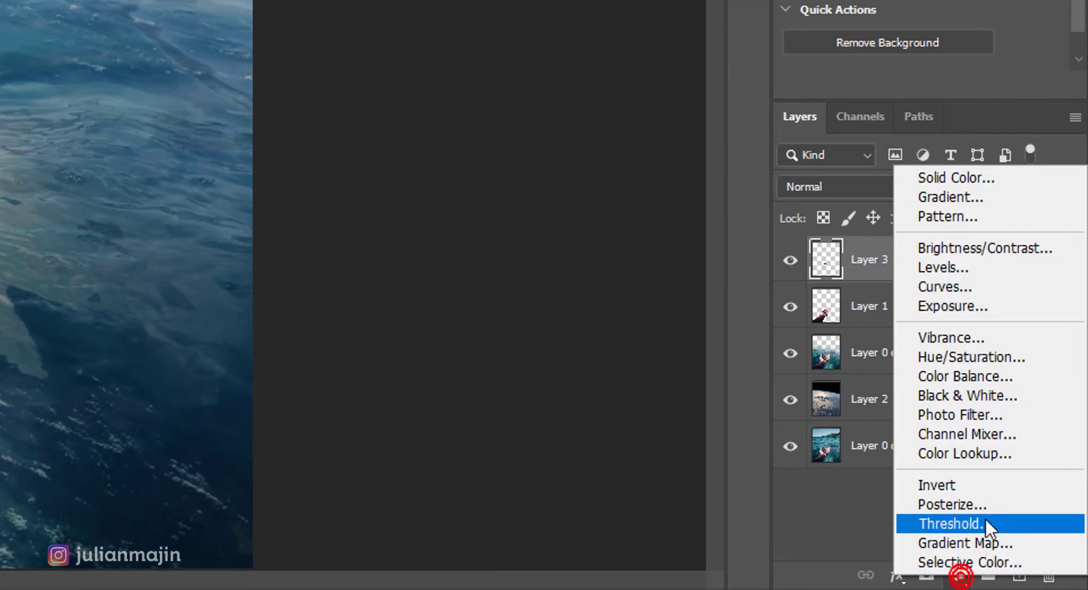
click(983, 356)
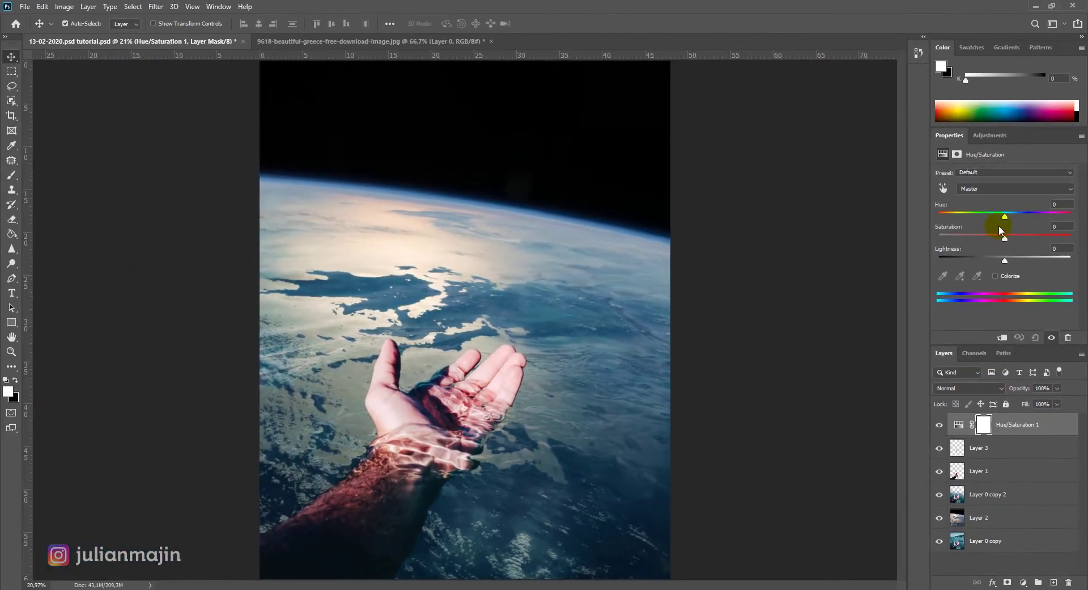
drag(1007, 237, 1009, 247)
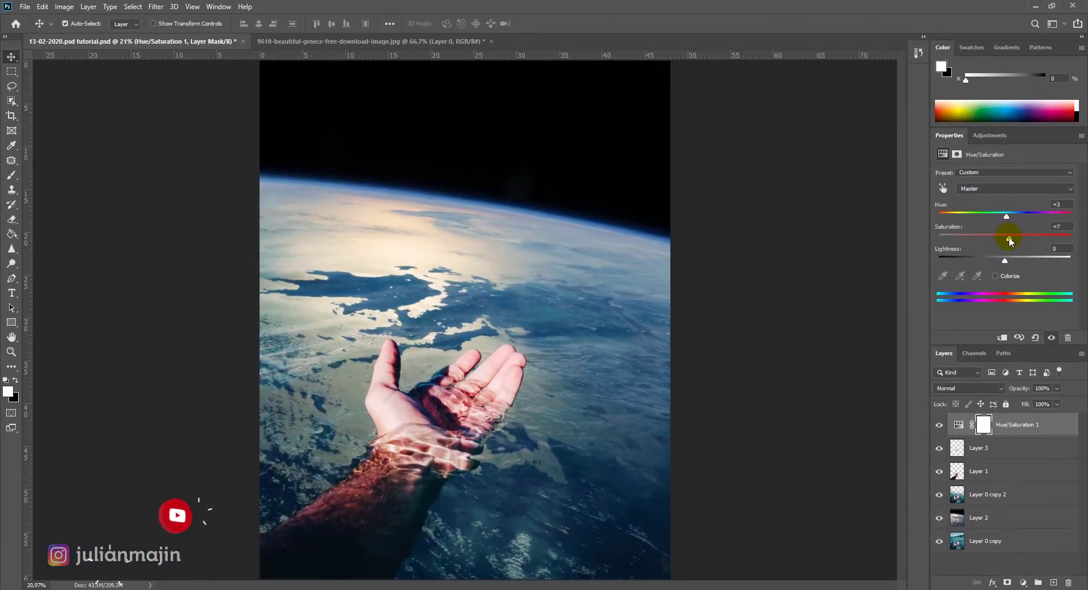
drag(1009, 236, 1008, 257)
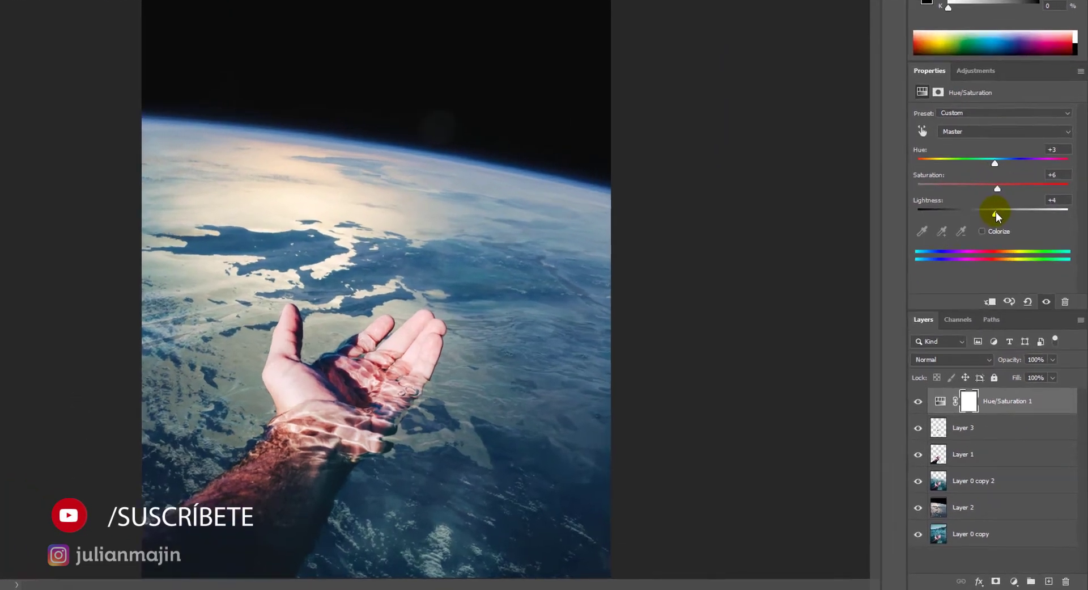
Step: Add a Curves 1 adjustment layer with the shadow point pulled down to about Input 67 / Output 51
click(1014, 581)
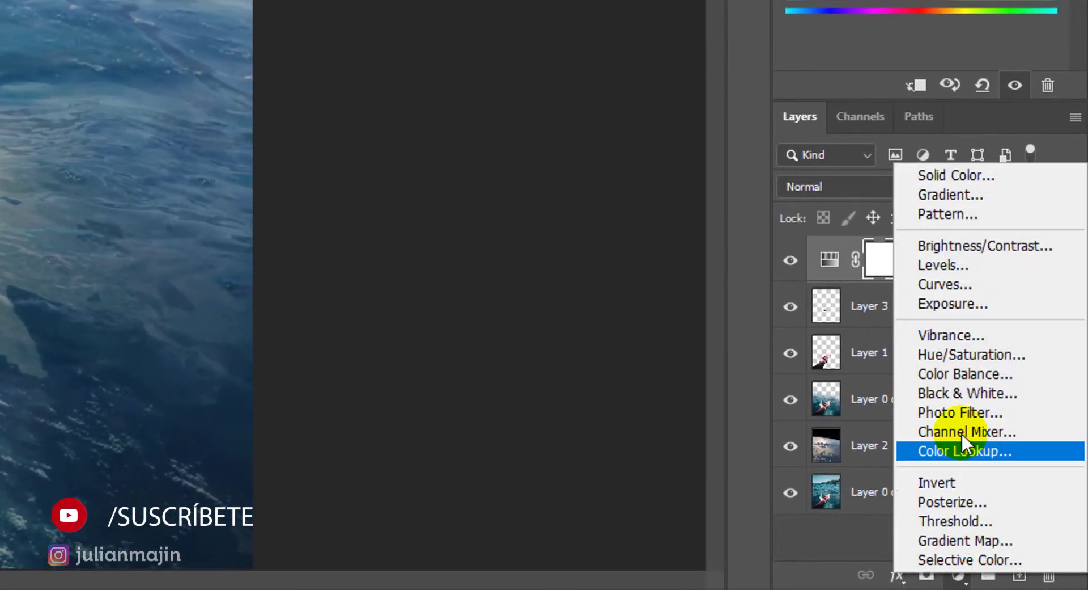
click(985, 286)
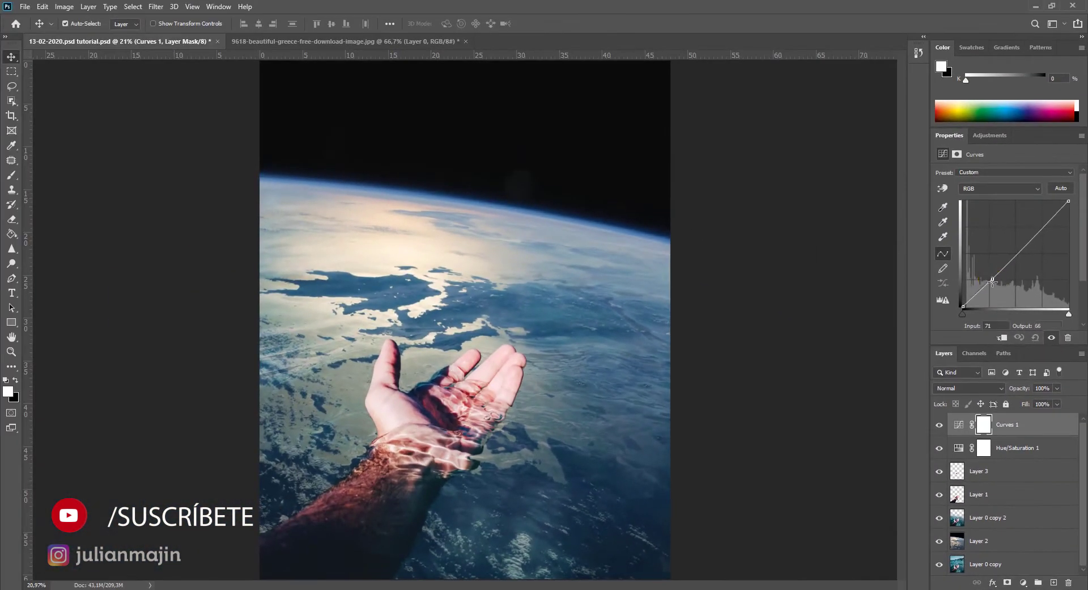
mouse_move(993, 280)
mouse_down()
mouse_move(1016, 241)
mouse_move(1021, 259)
mouse_up()
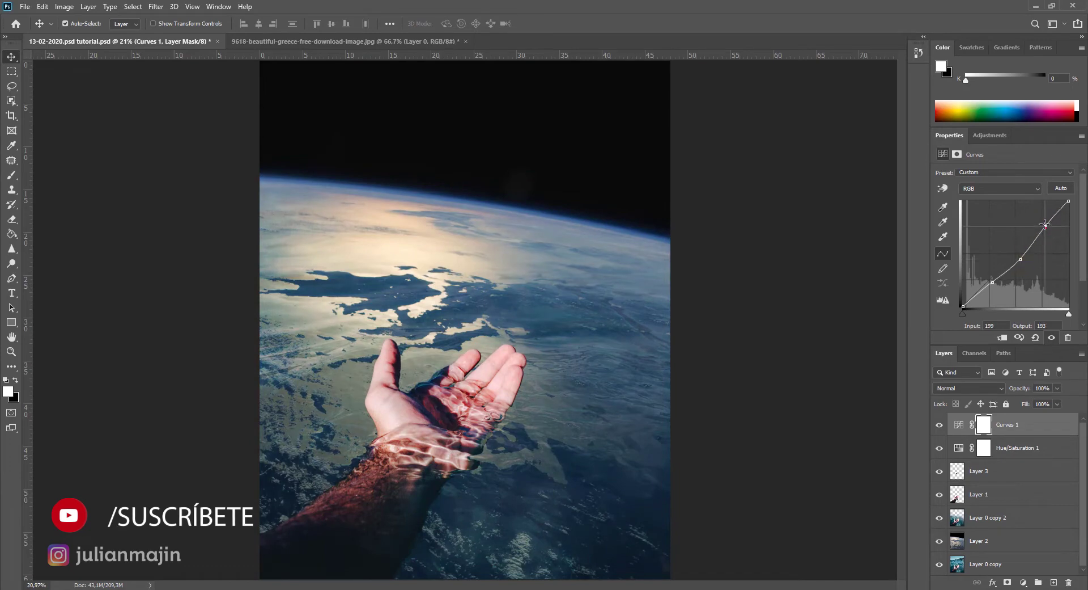
drag(1046, 224, 1048, 232)
drag(993, 280, 994, 284)
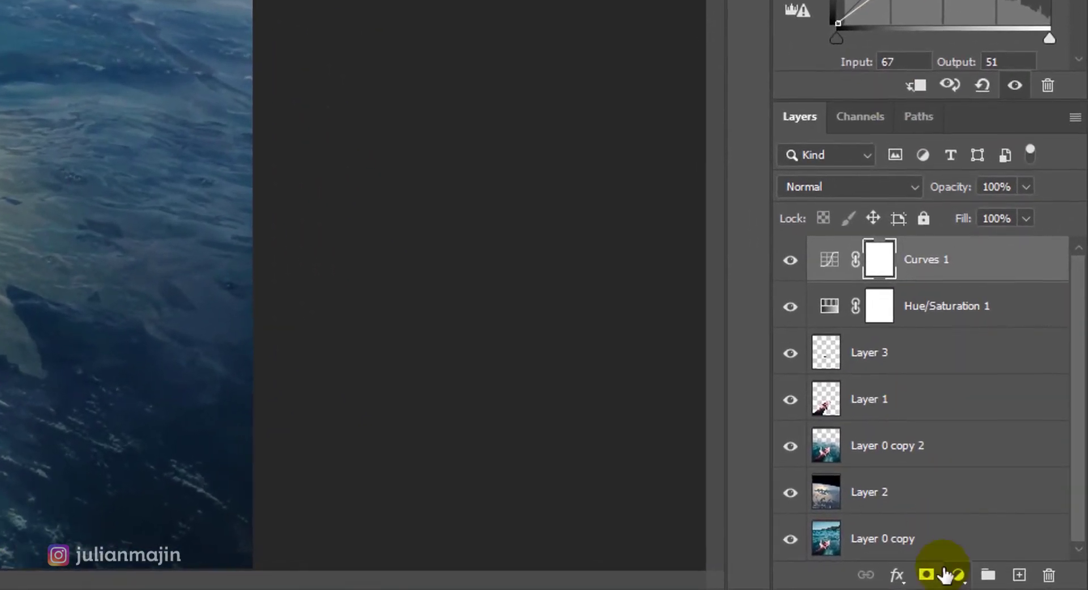
Step: Warm the midtones with a Color Balance layer: Red +39, Green +4, Yellow −32
click(1022, 582)
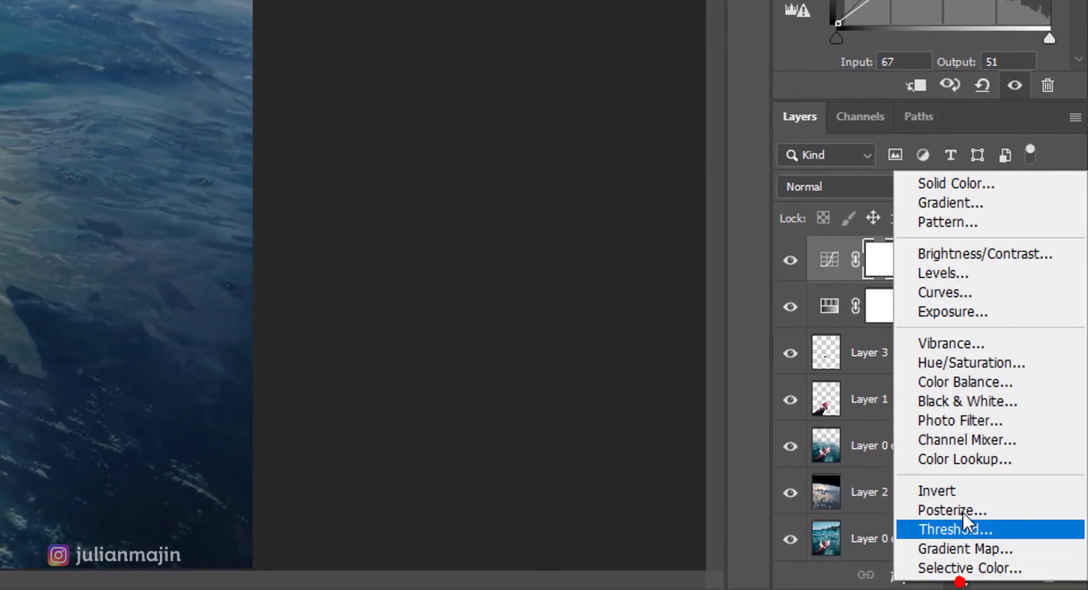
click(998, 385)
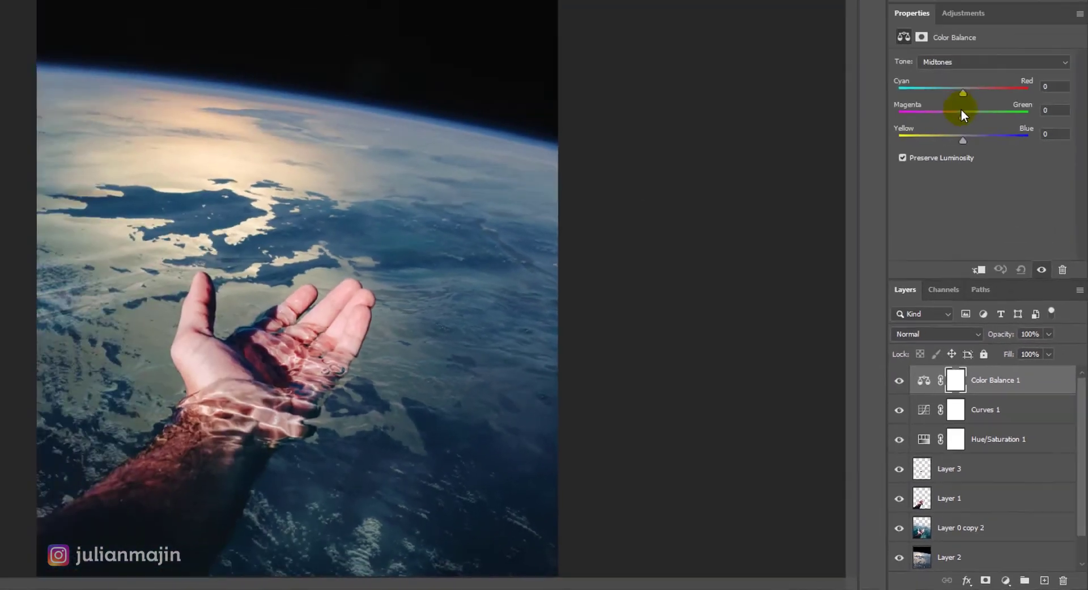
drag(990, 235, 975, 235)
drag(990, 198, 1009, 204)
drag(990, 217, 992, 221)
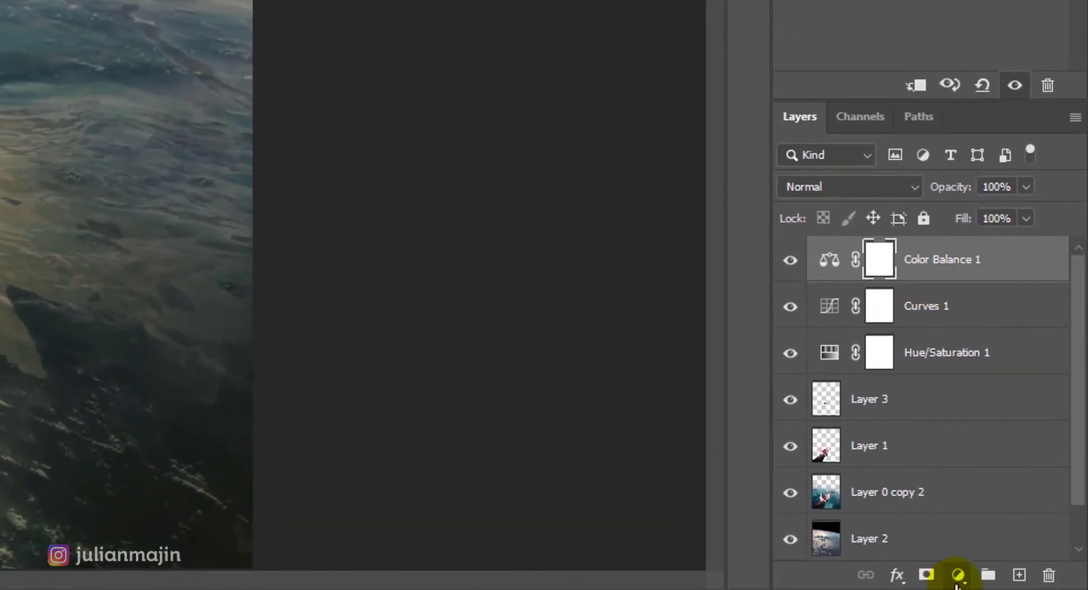
Step: Add a Selective Color layer and adjust cyan, magenta and yellow in the Reds
click(958, 574)
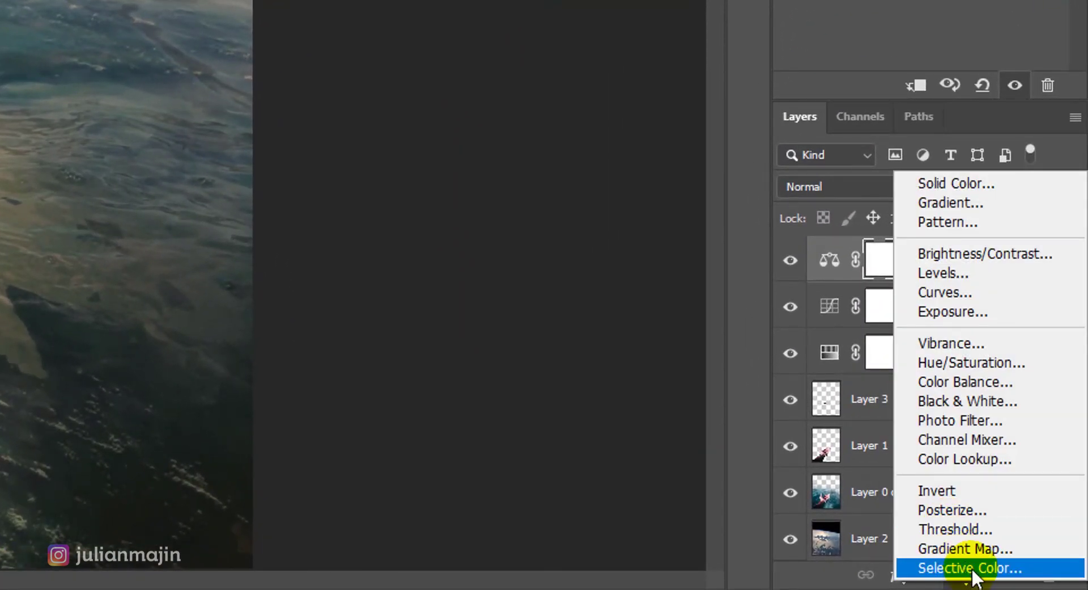
click(967, 567)
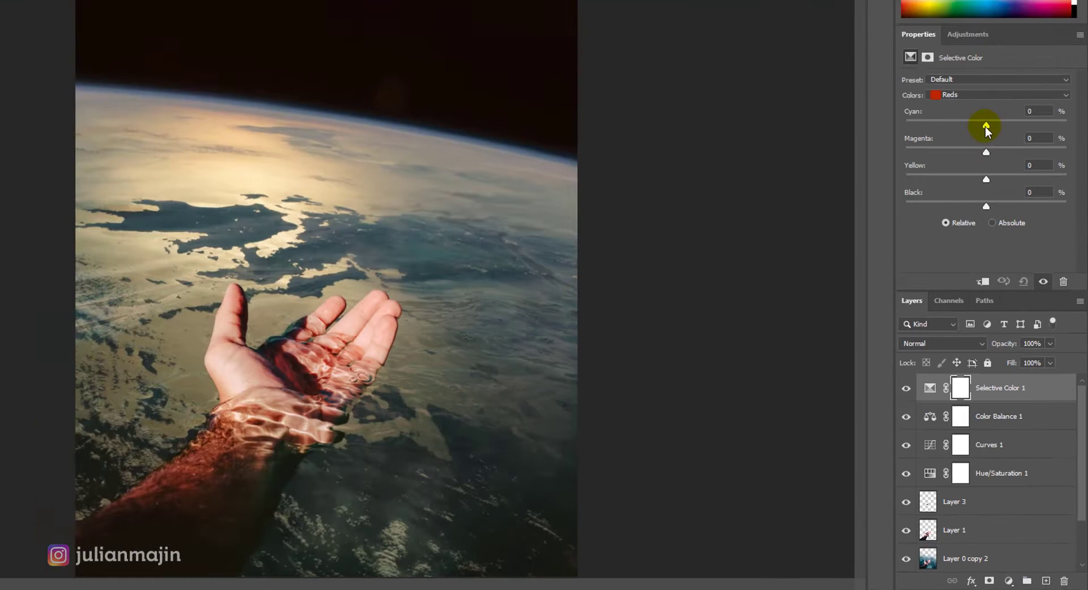
mouse_move(986, 126)
mouse_down()
mouse_move(1026, 214)
mouse_move(1001, 210)
mouse_up()
drag(1005, 231, 996, 234)
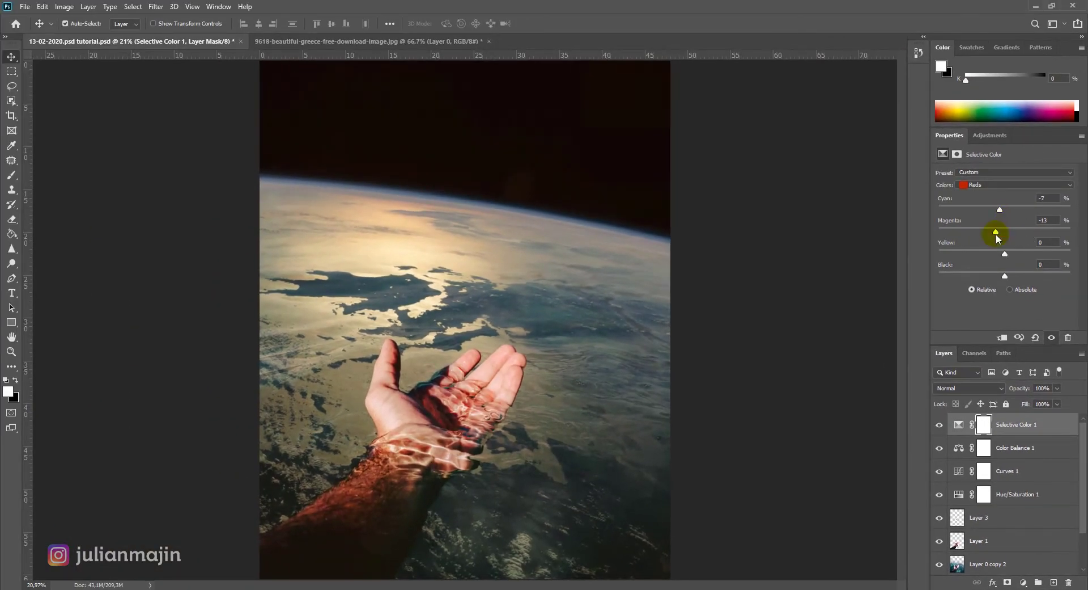
mouse_move(1005, 252)
mouse_down()
mouse_move(1024, 258)
mouse_move(991, 274)
mouse_move(1014, 281)
mouse_move(1000, 284)
mouse_up()
Step: Reduce cyan and fine-tune magenta within the Yellows
click(1032, 185)
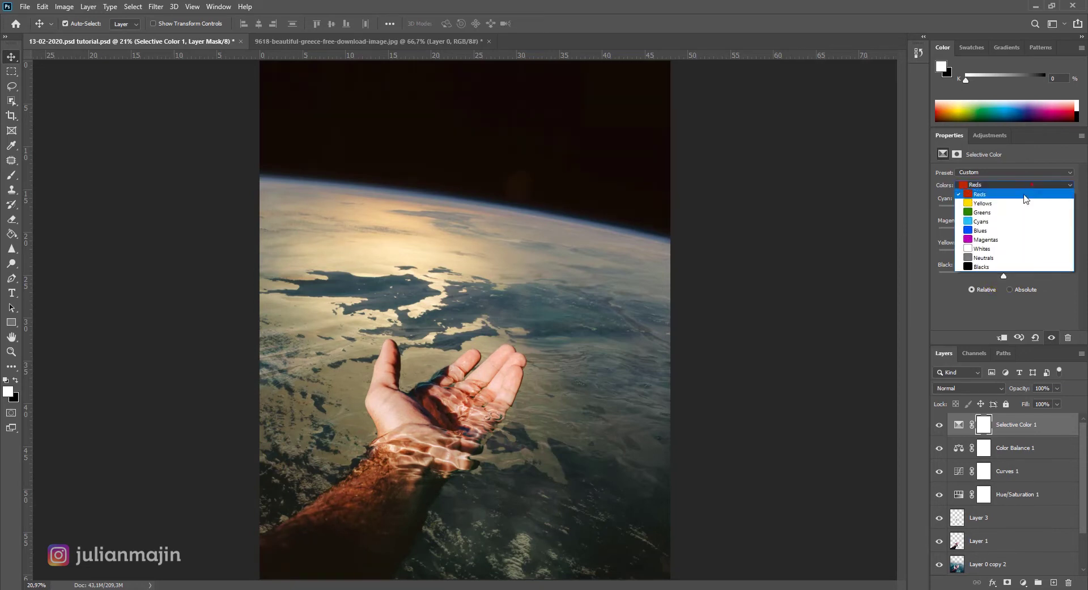
click(1015, 195)
mouse_move(1005, 209)
mouse_down()
mouse_move(990, 211)
mouse_move(1001, 210)
mouse_up()
drag(1005, 232, 1013, 231)
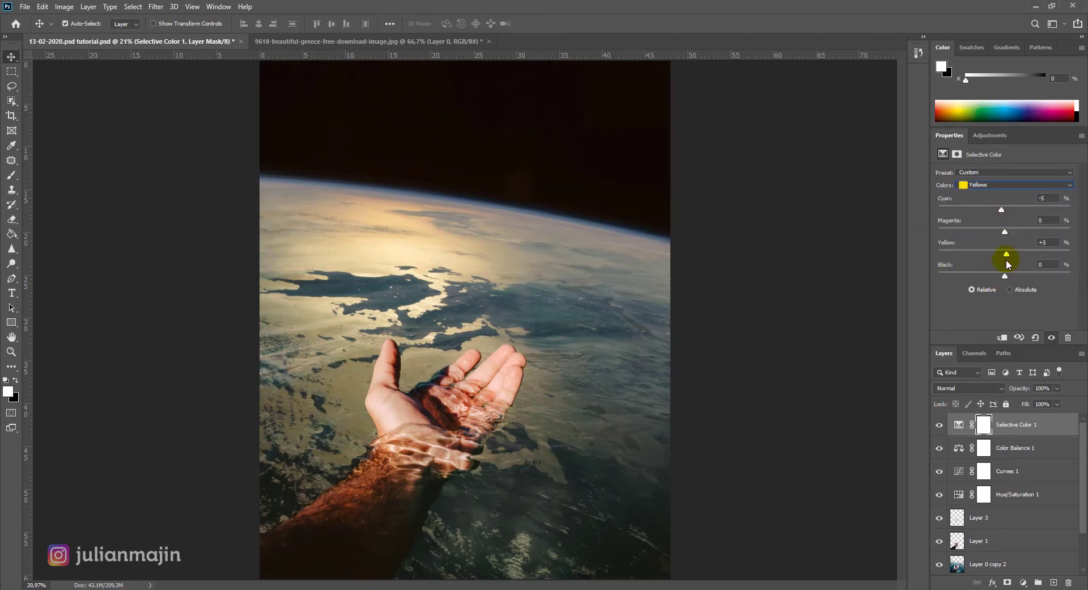
Step: Check the Greens and Whites, then reduce cyan in the Neutrals and black in the Blacks
click(1015, 184)
click(1008, 212)
click(1014, 185)
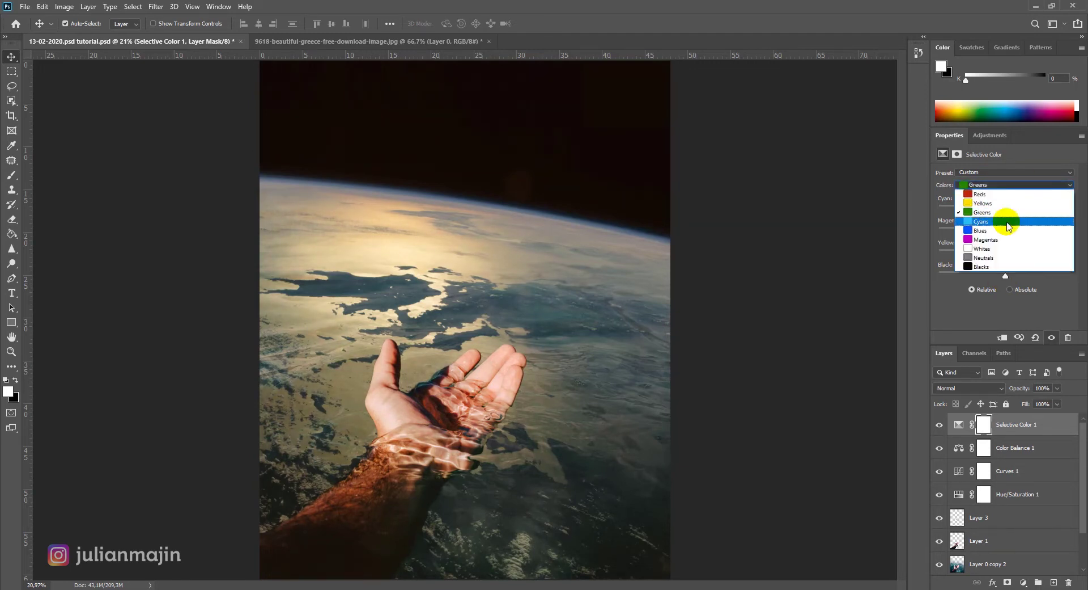
click(1009, 248)
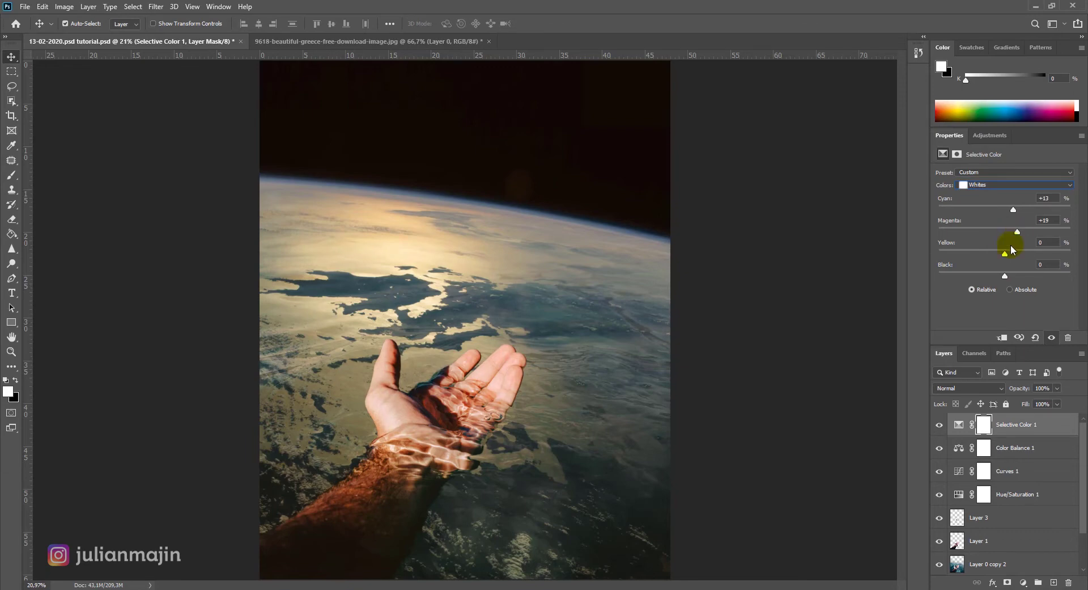
click(1015, 185)
click(998, 258)
drag(1005, 210, 1004, 231)
click(1020, 186)
click(1003, 266)
drag(1005, 276, 1003, 276)
Step: Stamp visible layers into Layer 4 and adjust its Camera Raw temperature, exposure, tones and vibrance
key(ctrl+shift+alt+e)
key(ctrl+shift+a)
mouse_move(792, 224)
mouse_down()
mouse_move(782, 247)
mouse_move(790, 225)
mouse_up()
mouse_move(792, 279)
mouse_down()
mouse_move(784, 314)
mouse_move(806, 332)
mouse_move(785, 367)
mouse_move(801, 411)
mouse_up()
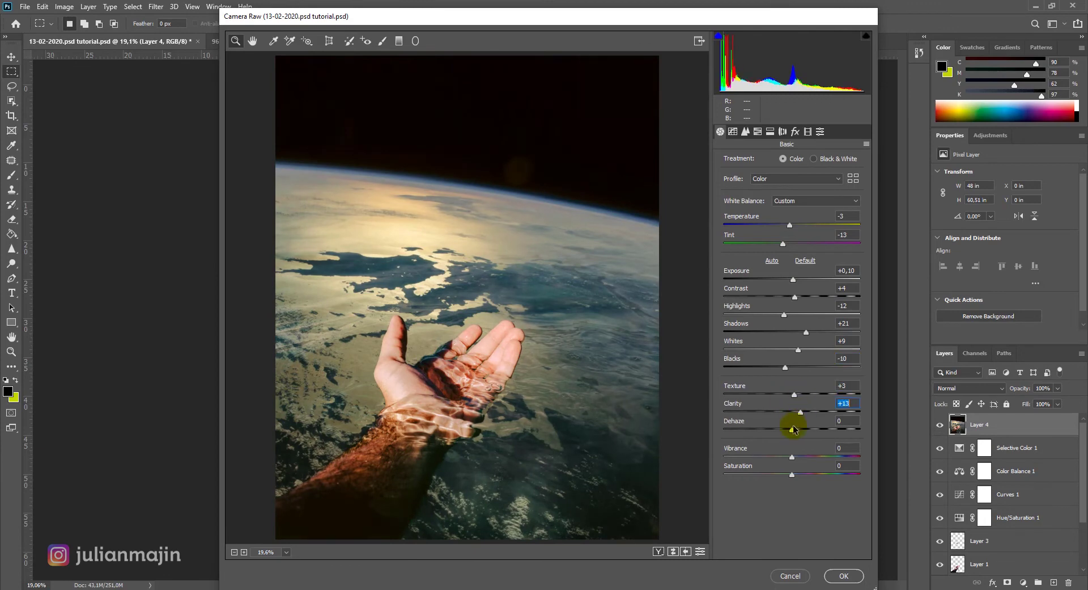
drag(792, 456, 788, 456)
Step: Adjust the tone curve and sharpening, and add luminance noise reduction of 10
click(733, 131)
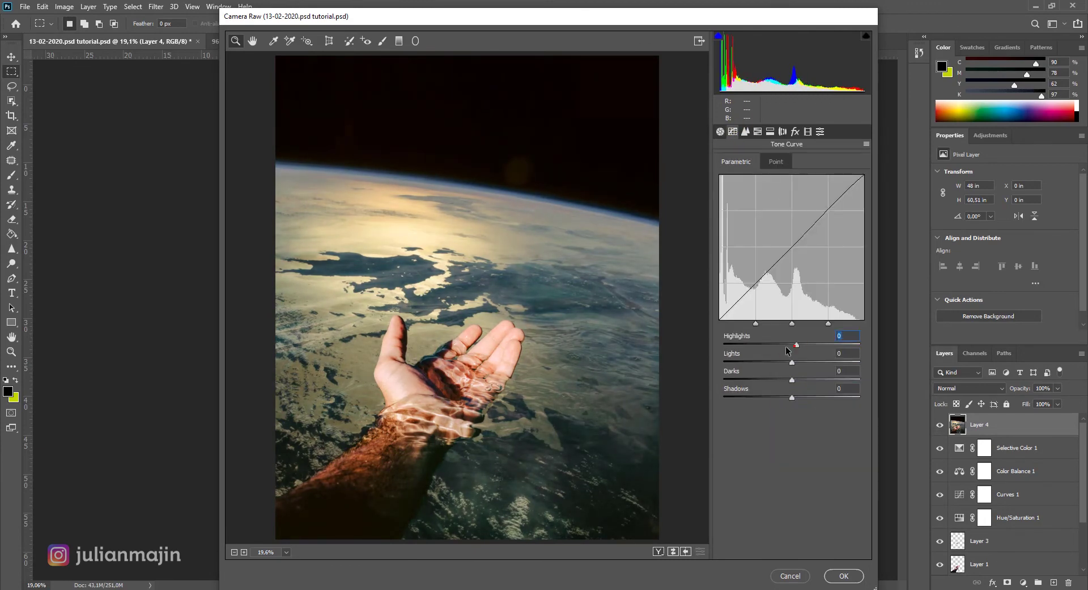
drag(797, 344, 800, 344)
drag(792, 361, 794, 397)
click(745, 131)
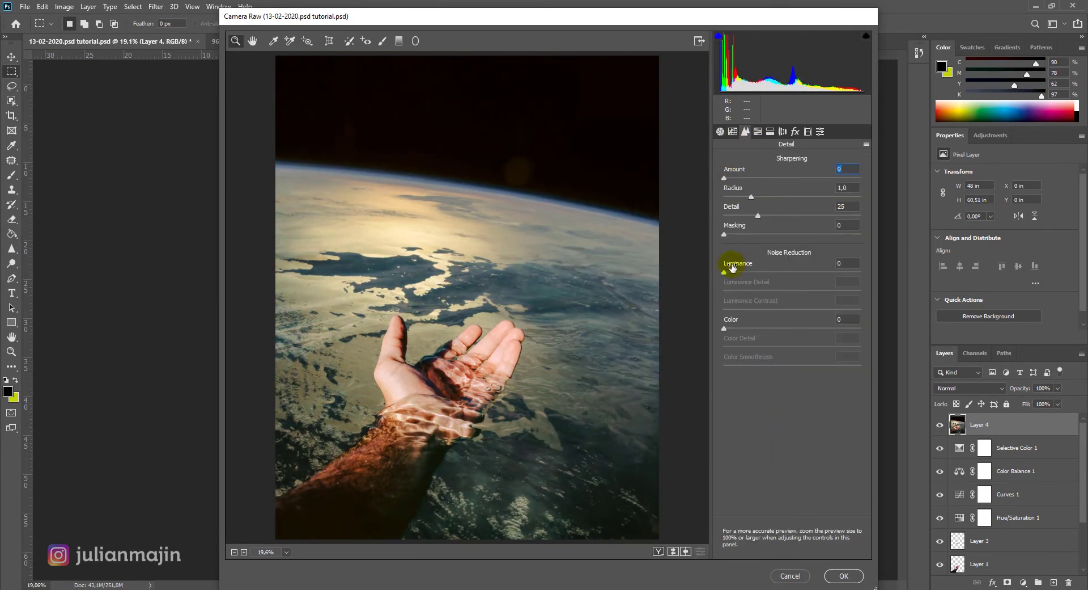
drag(758, 216, 762, 197)
drag(724, 271, 782, 259)
click(746, 309)
Step: Darken Greens luminance to −15 and add film grain 35, size 22, roughness 43
click(758, 131)
click(814, 162)
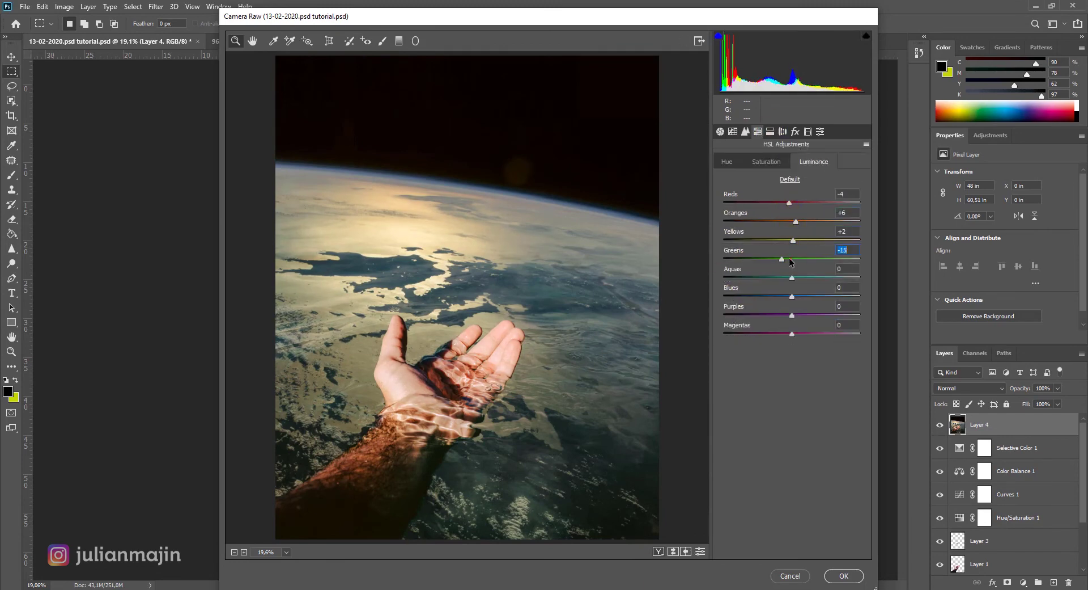
click(796, 131)
drag(724, 180, 817, 180)
drag(758, 199, 782, 218)
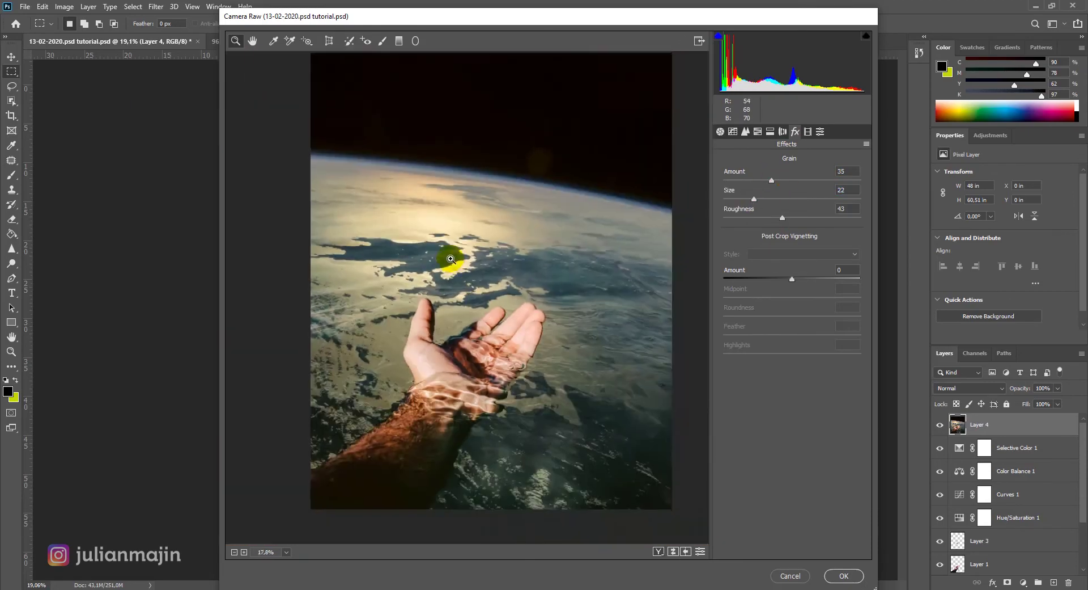